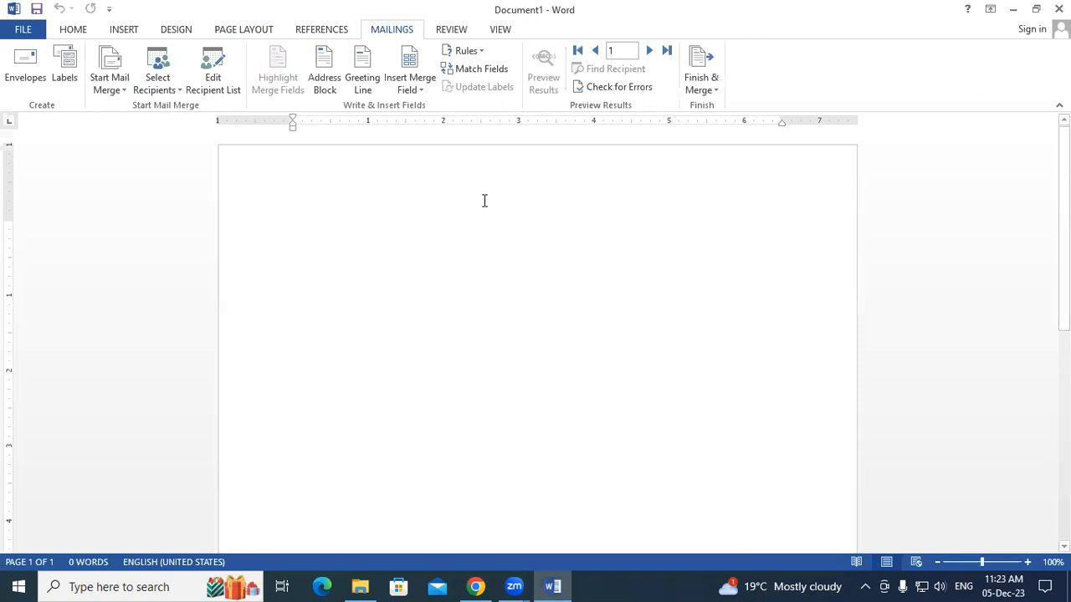
click(120, 84)
click(414, 292)
click(157, 75)
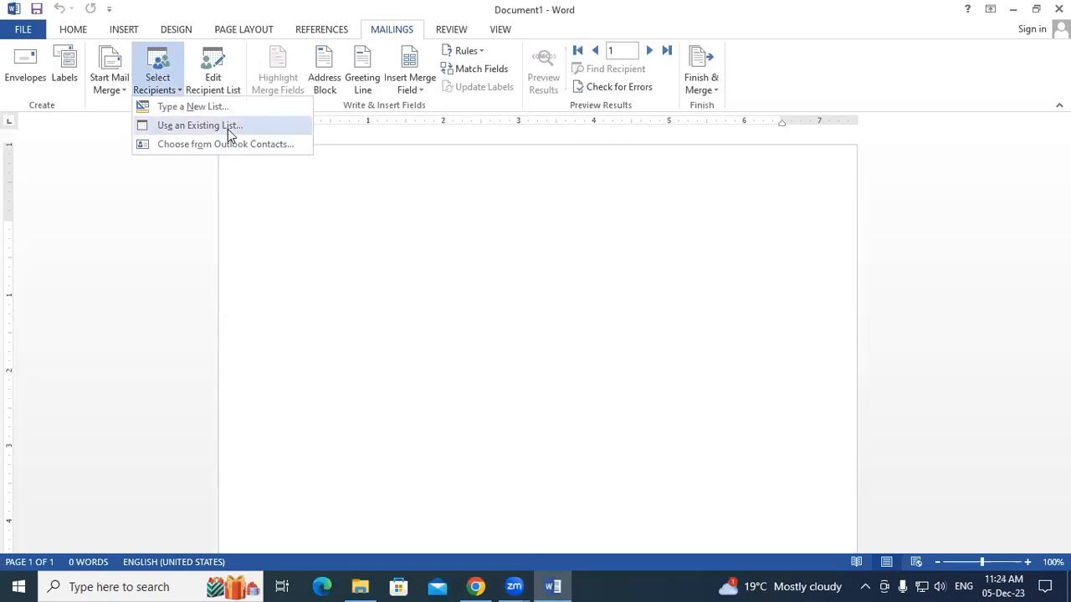
click(347, 312)
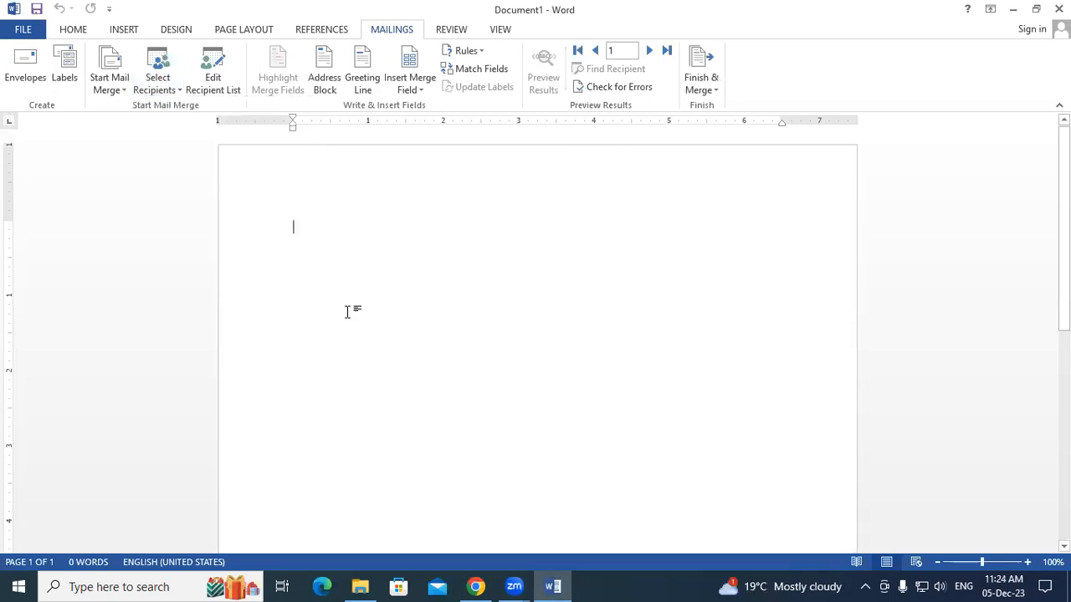
Attach the existing EMP DATA list from the Desktop as the mail merge recipient source.
click(167, 92)
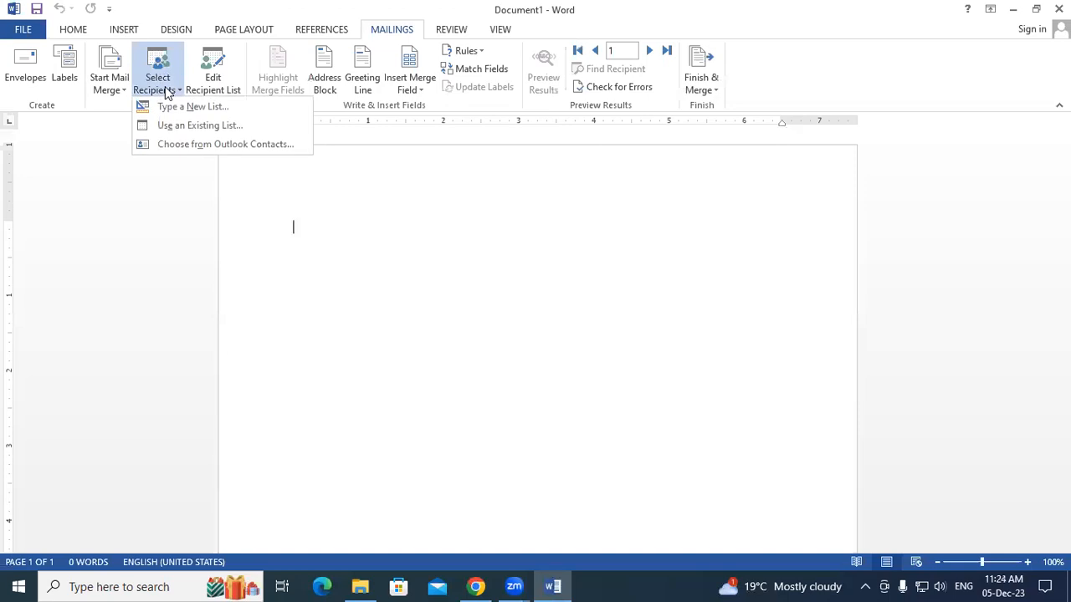
click(194, 127)
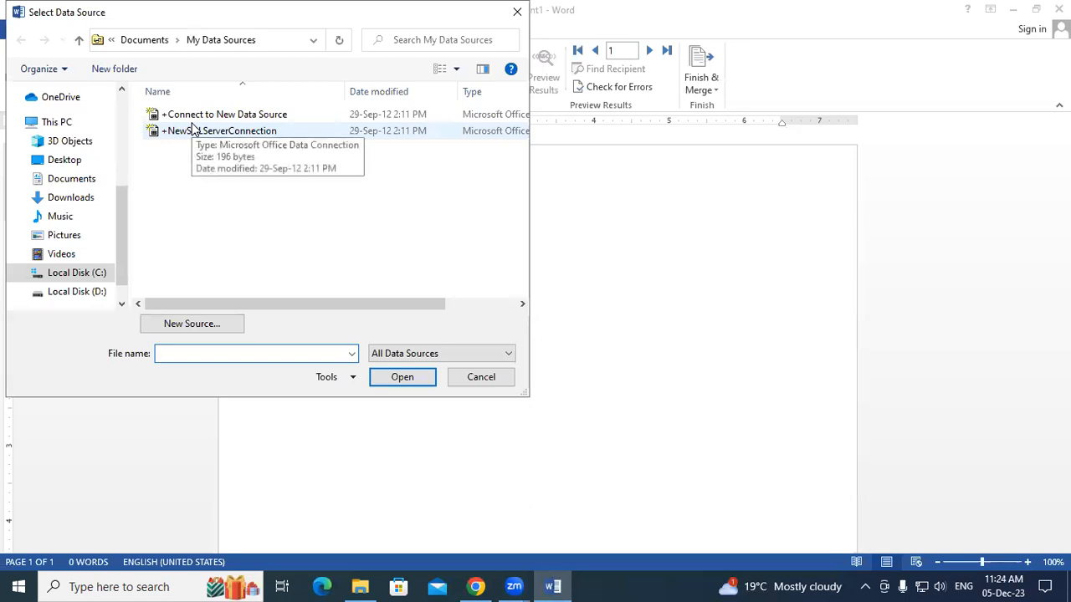
scroll(121, 167, up, 4)
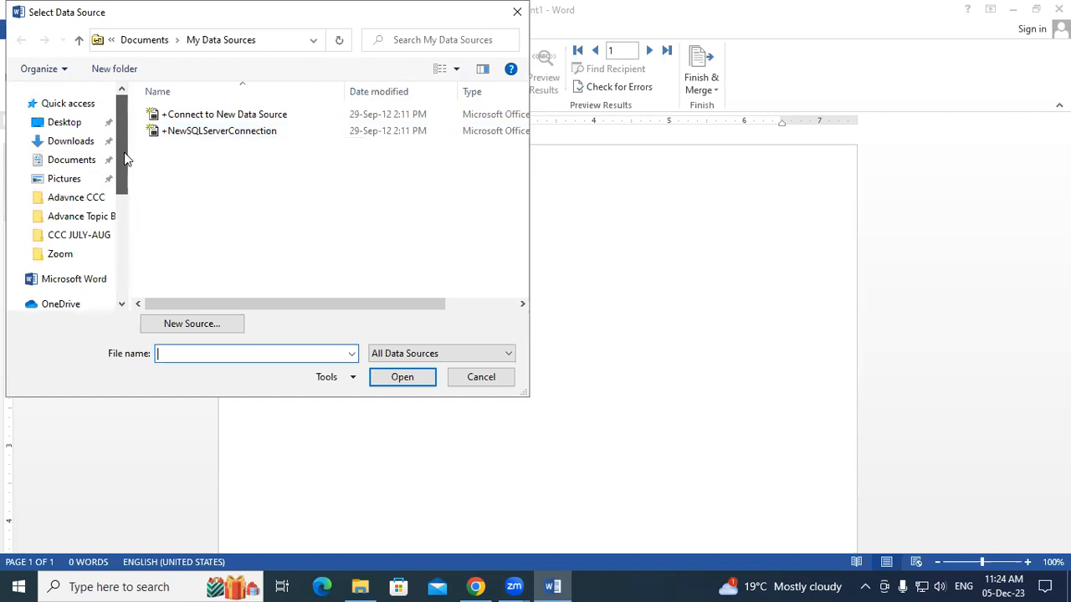
click(84, 123)
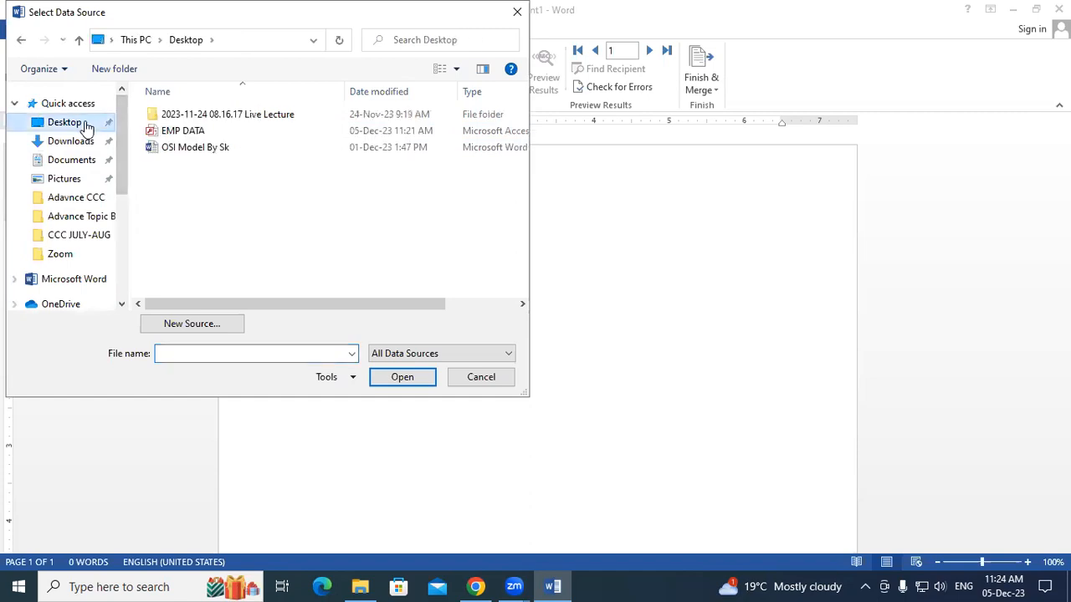
click(181, 136)
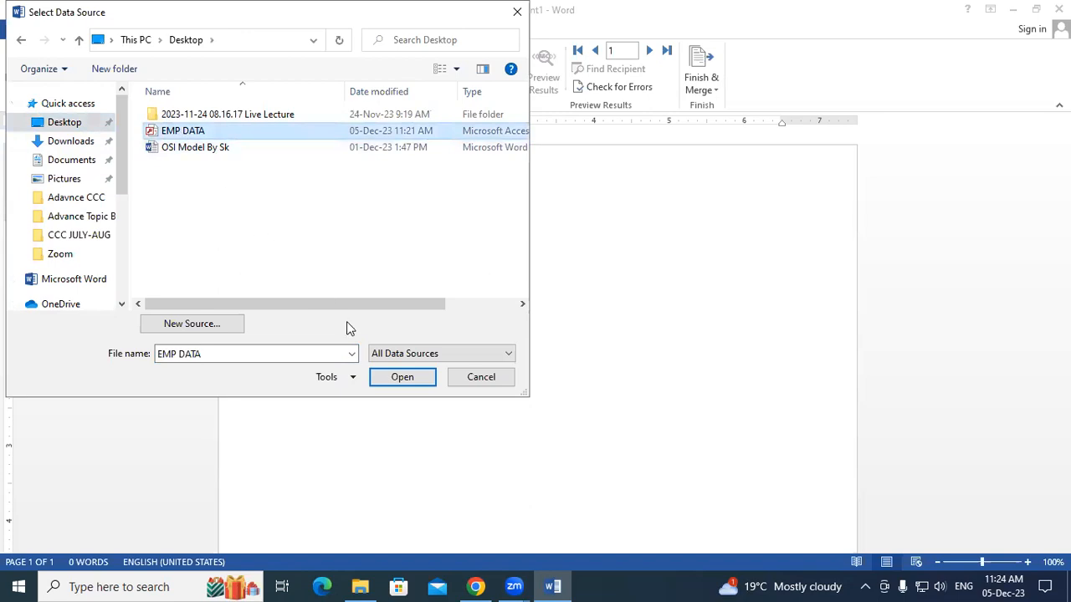
click(392, 381)
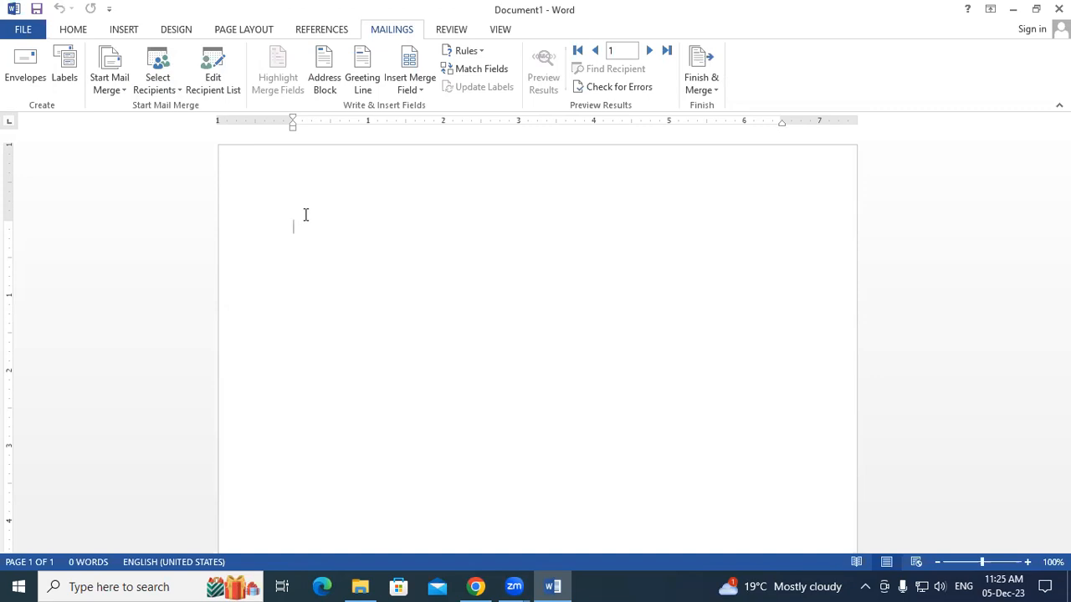
Edit the EMP DATA.mdb recipient source, replacing the first name in the third entry, and accept the recipient list.
click(213, 66)
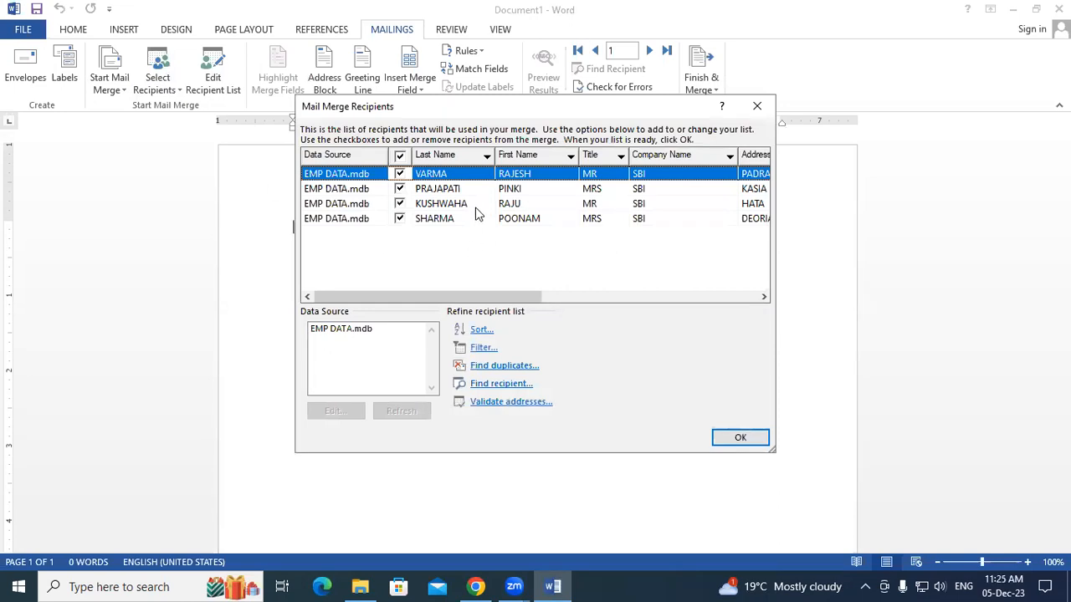
click(427, 219)
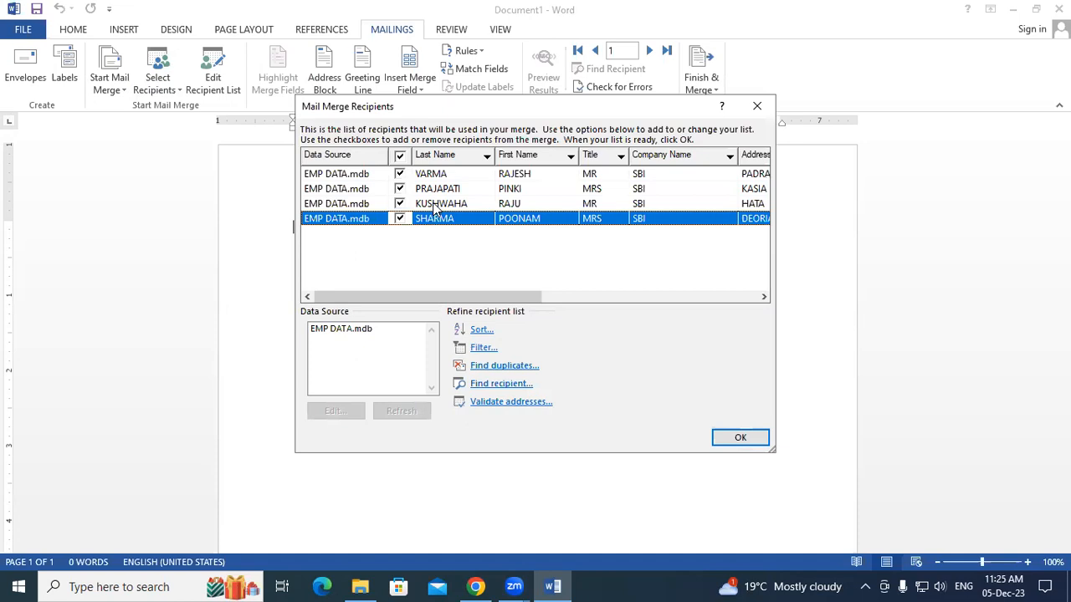
click(434, 204)
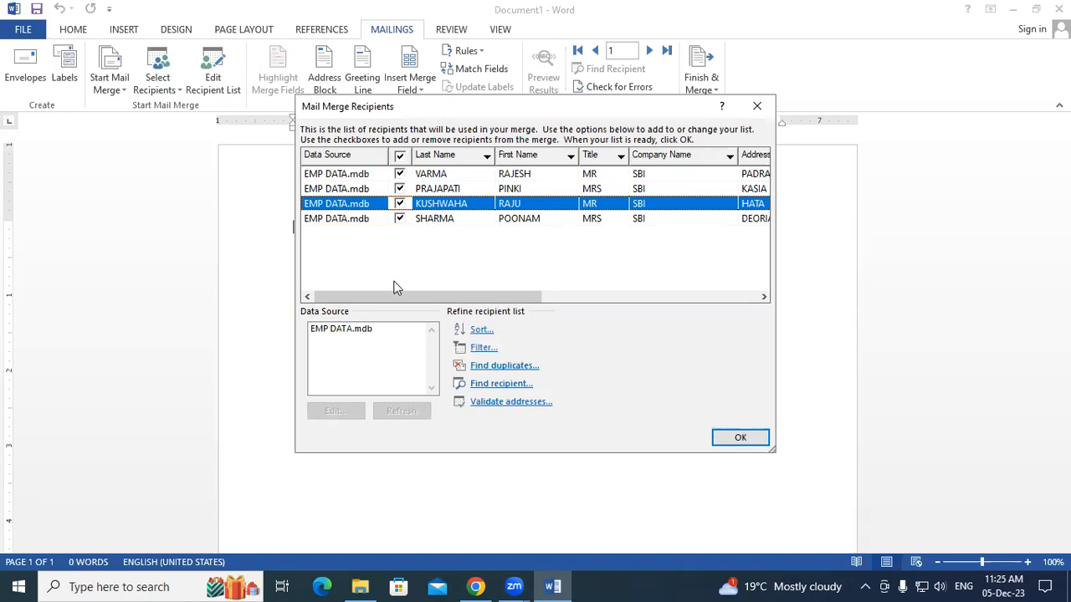
click(324, 337)
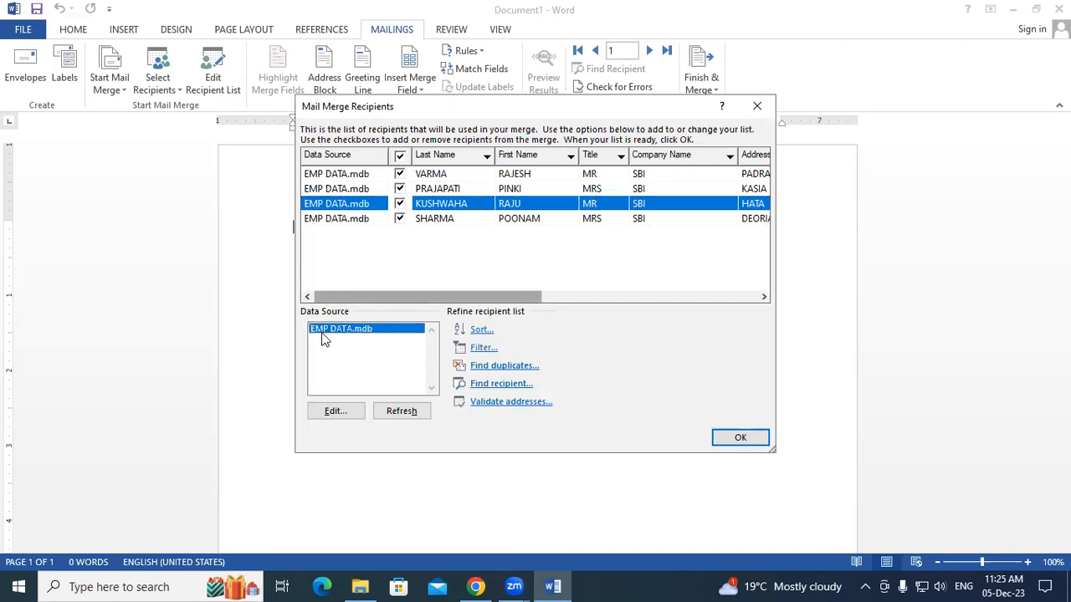
click(335, 412)
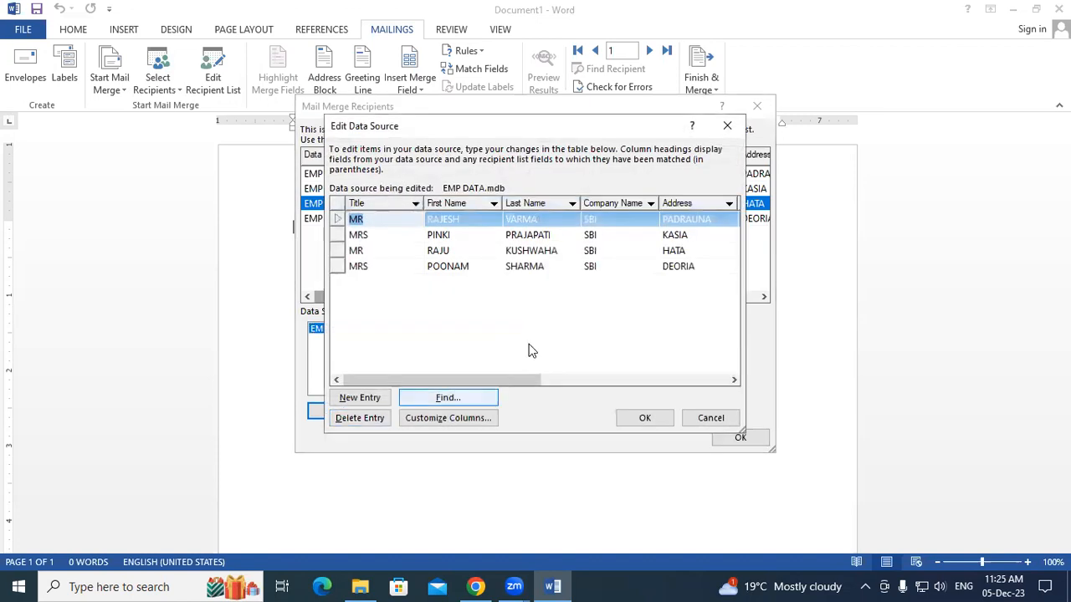
click(446, 252)
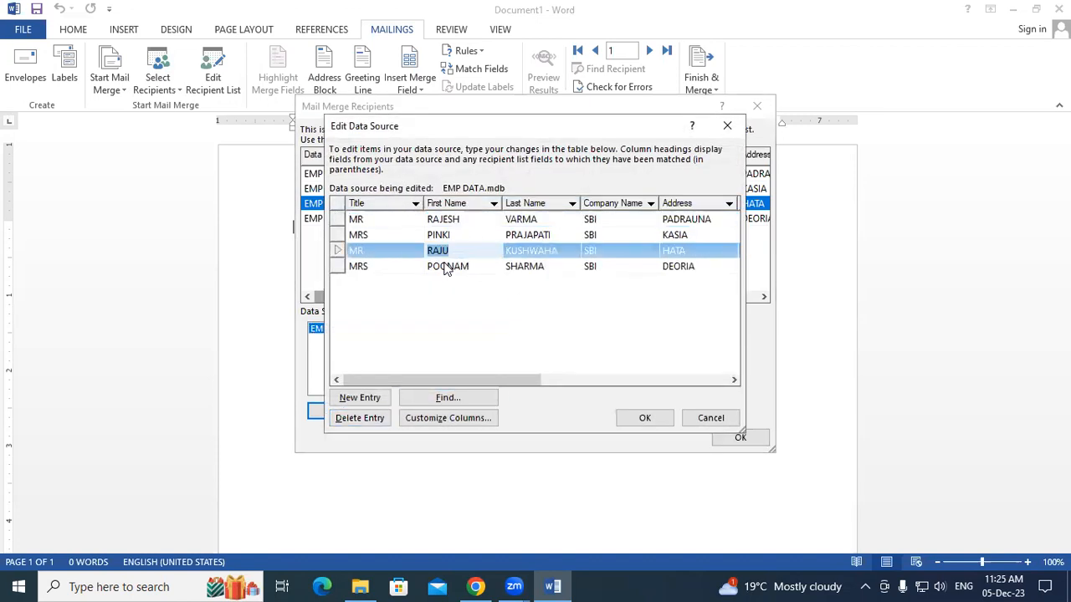
text(UMESH)
click(641, 420)
click(493, 333)
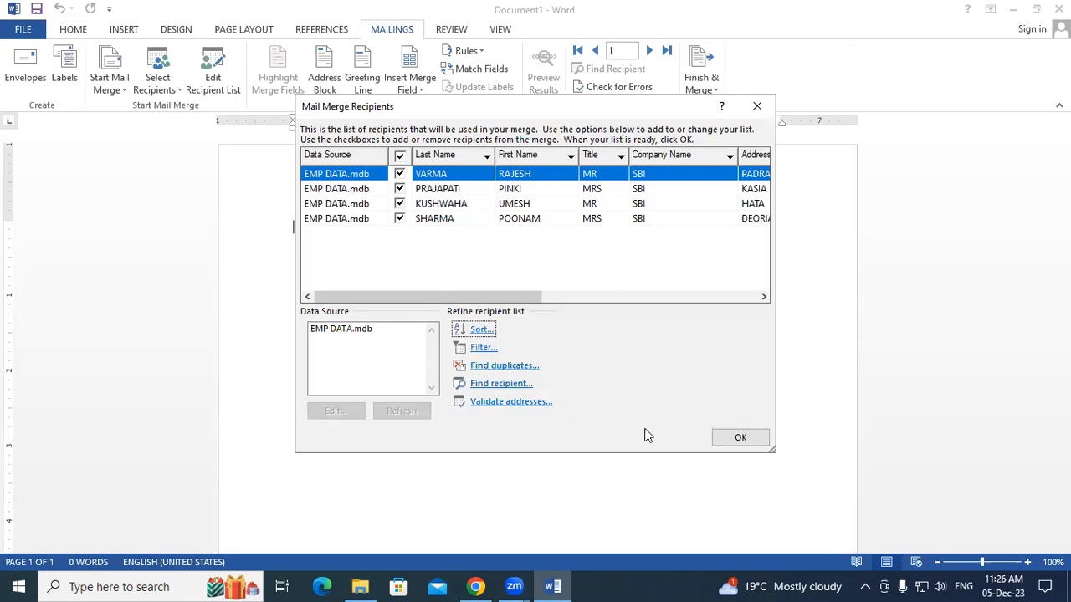
click(739, 436)
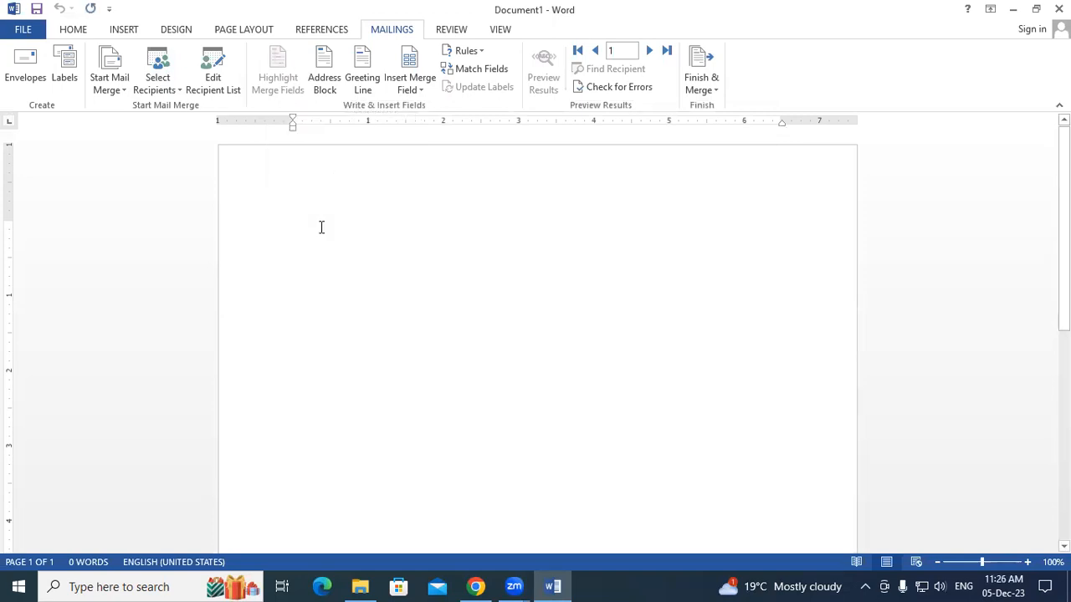
Insert an address block after previewing the recipients' addresses, and delete it again.
click(337, 73)
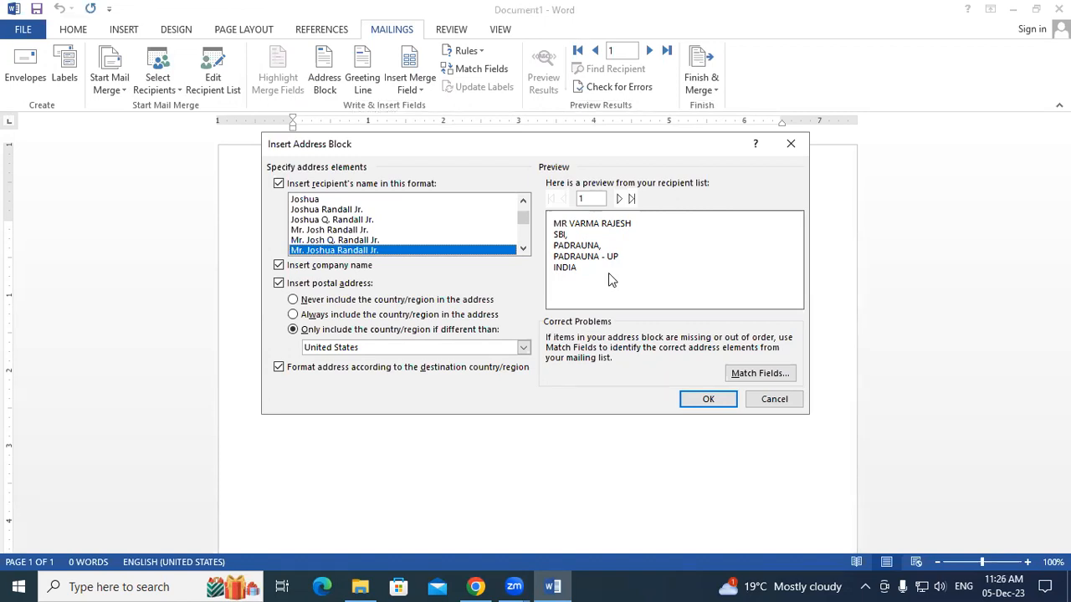
click(626, 199)
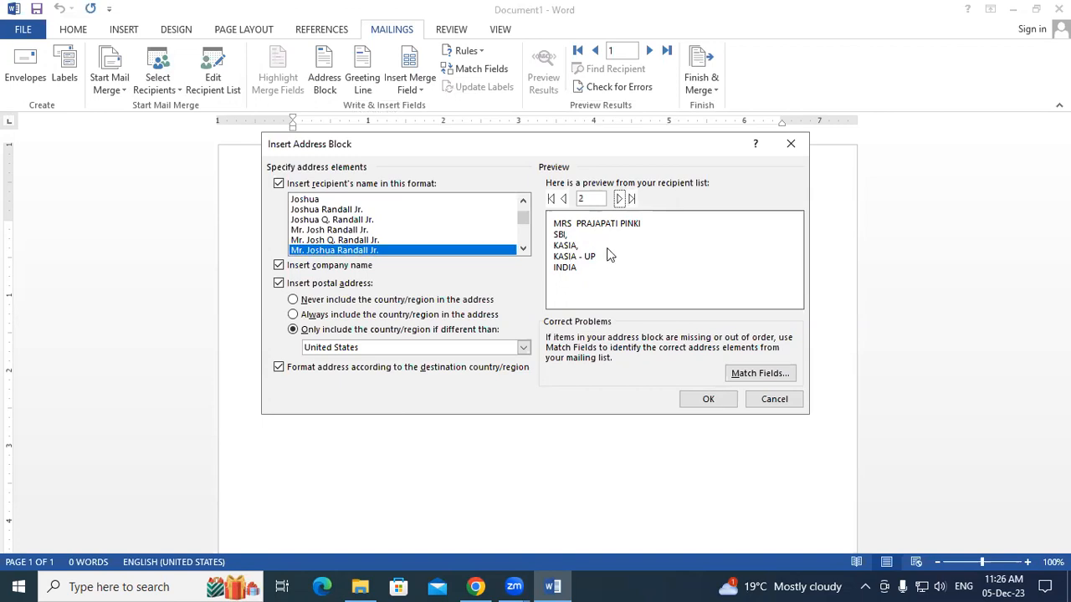
click(620, 201)
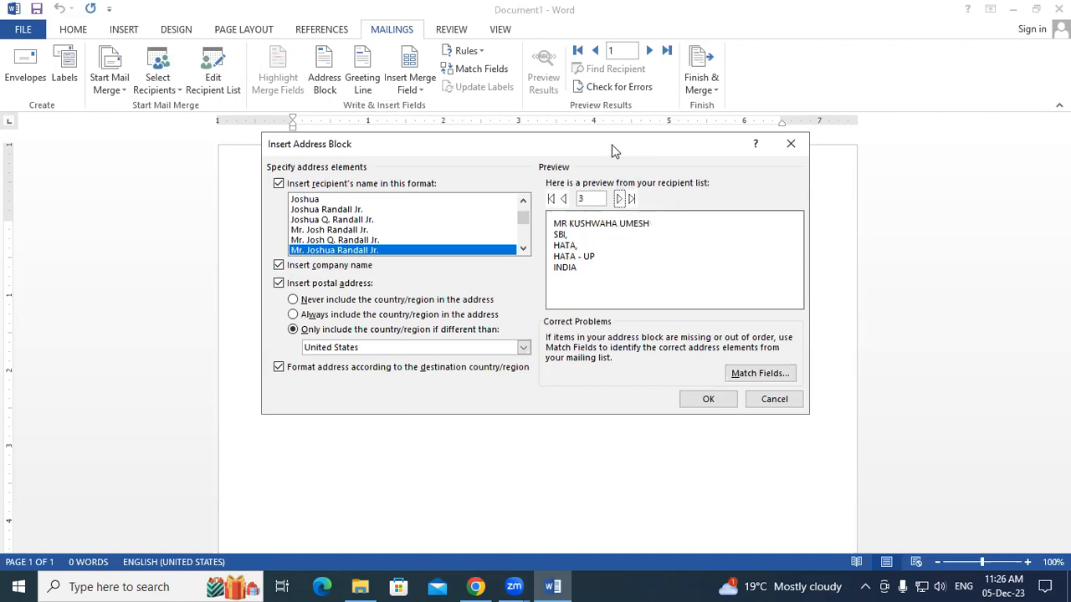
drag(612, 150, 627, 348)
click(637, 397)
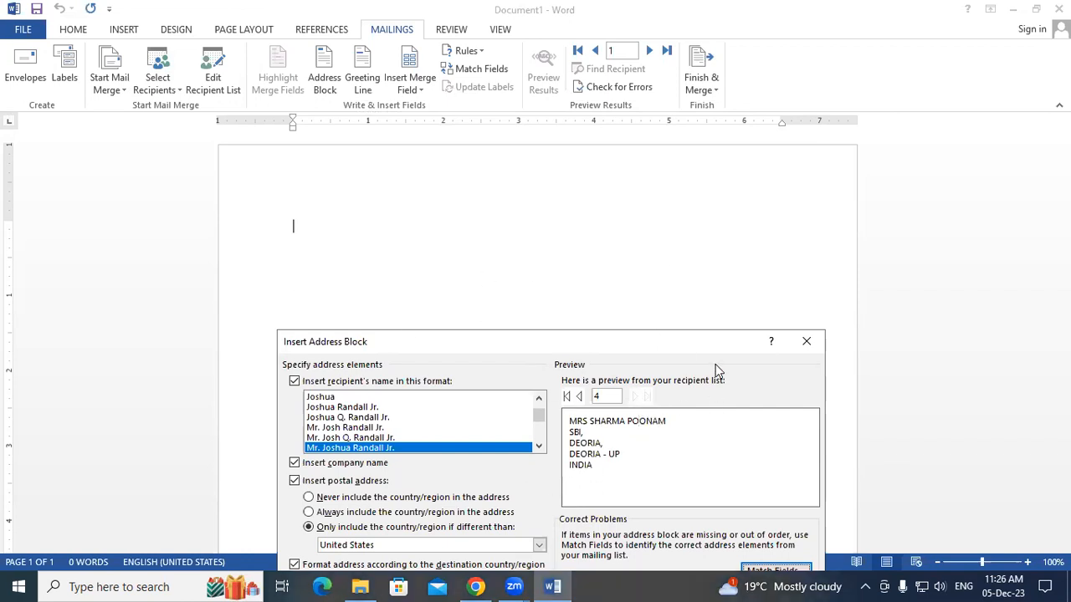
drag(715, 356, 749, 201)
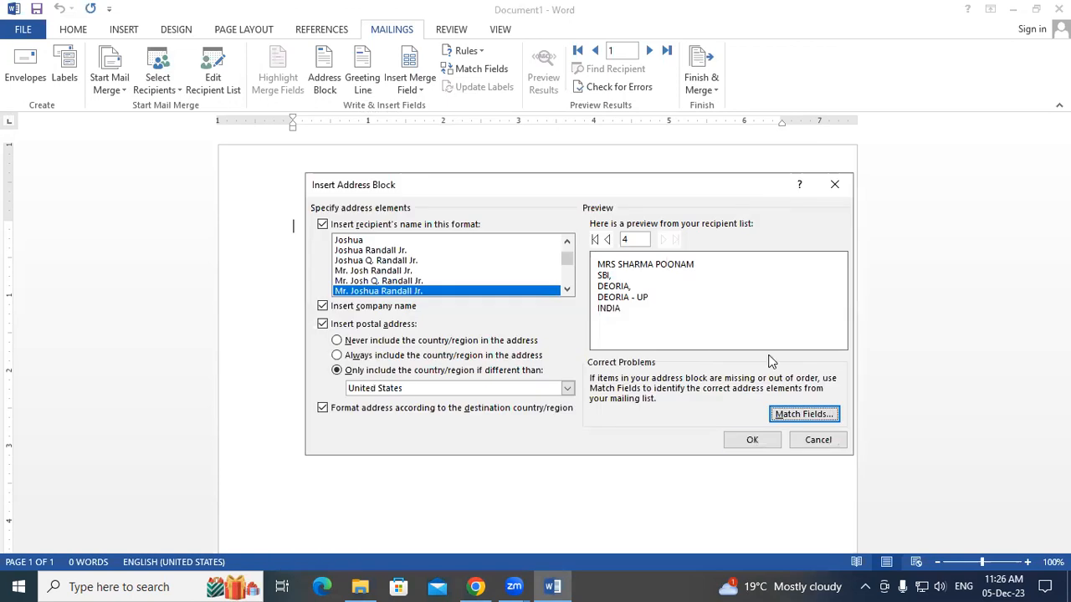
click(758, 440)
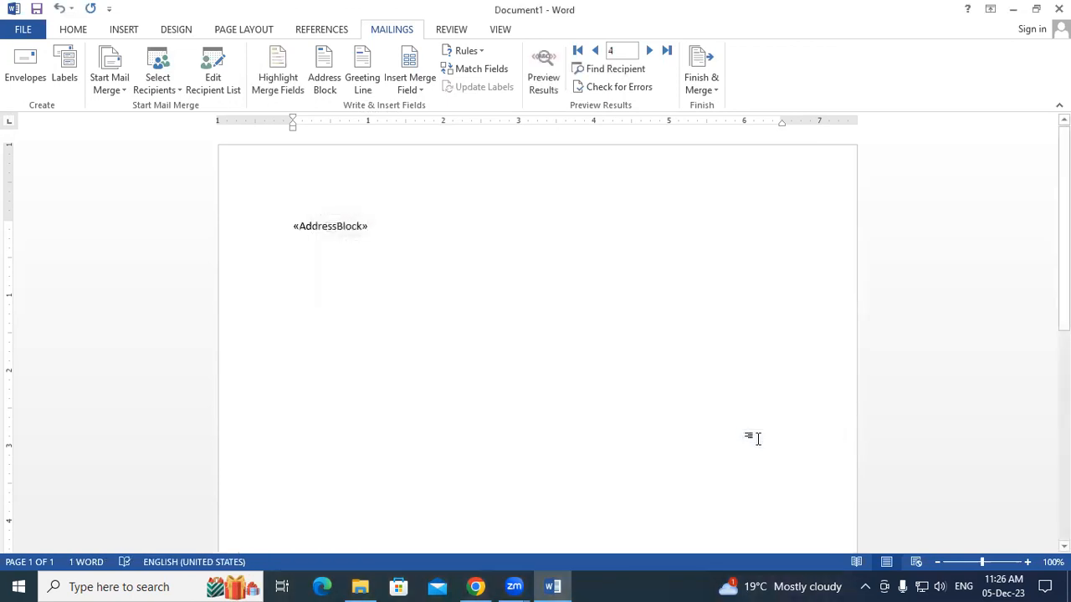
key(BackSpace)
key(BackSpace)
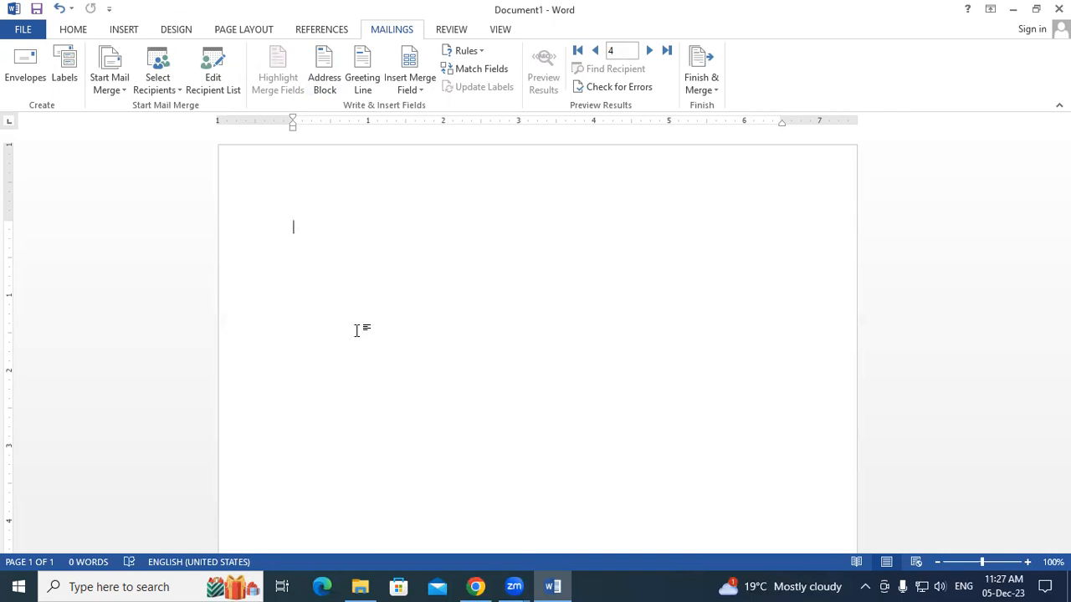
Insert the Title, First_Name and Last_Name merge fields, each on its own line at the start of the document.
click(418, 95)
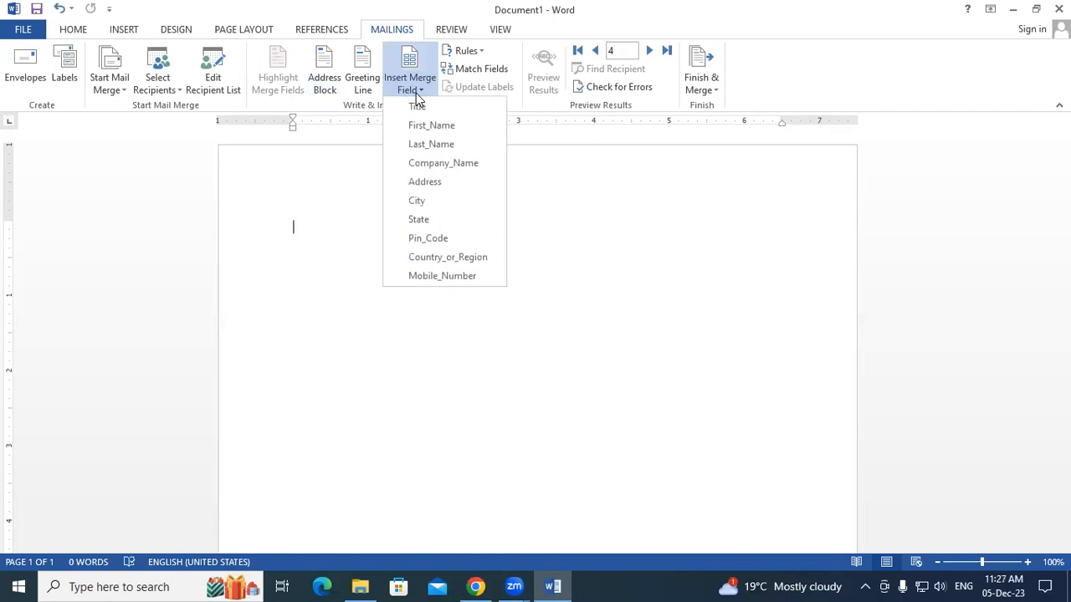
click(430, 112)
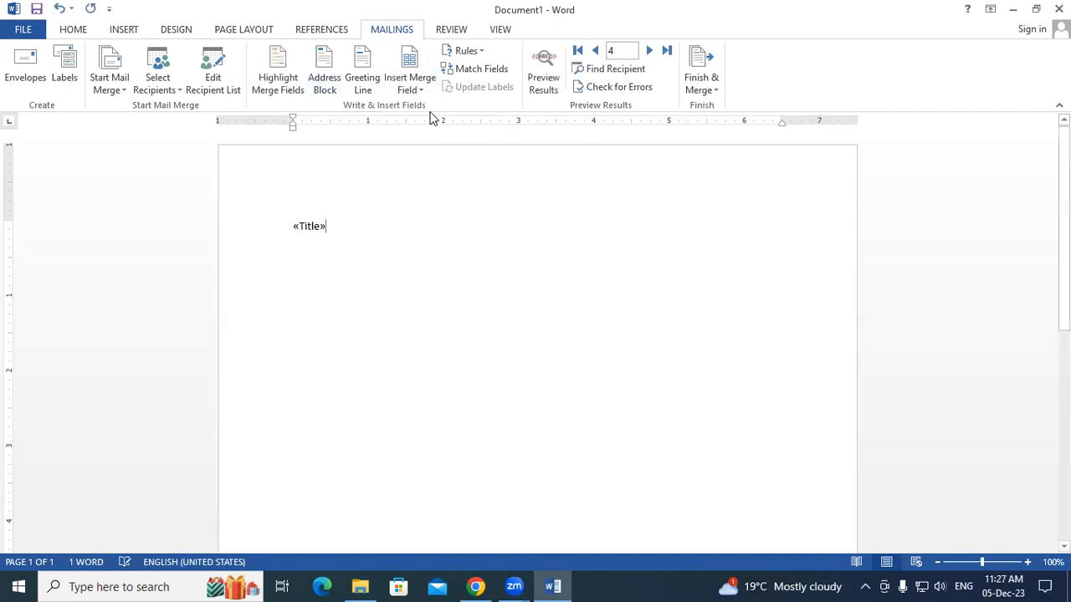
key(Return)
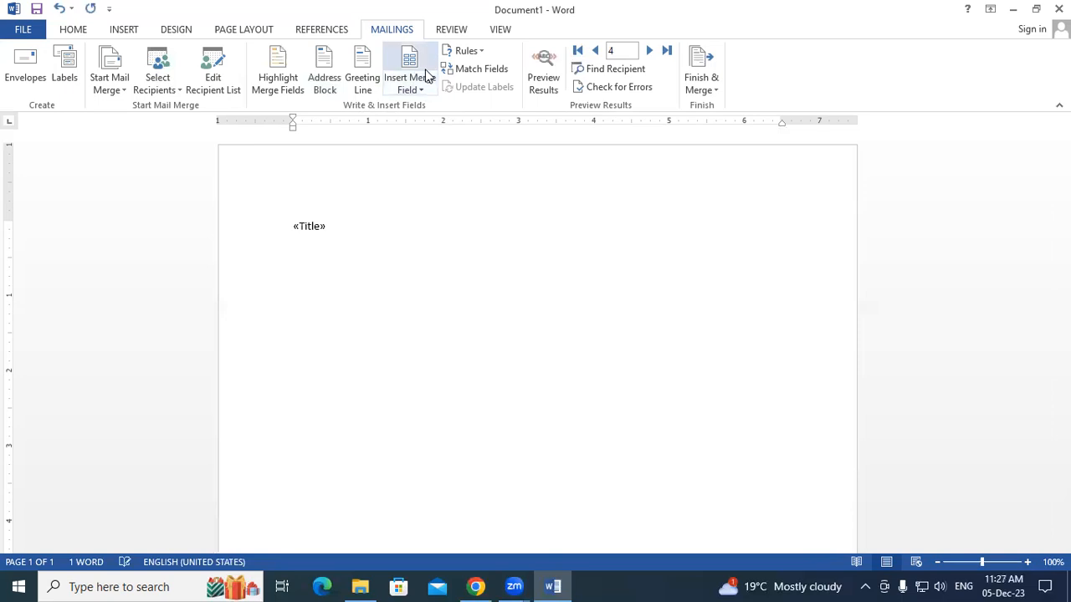
click(423, 87)
click(440, 126)
key(Return)
click(420, 92)
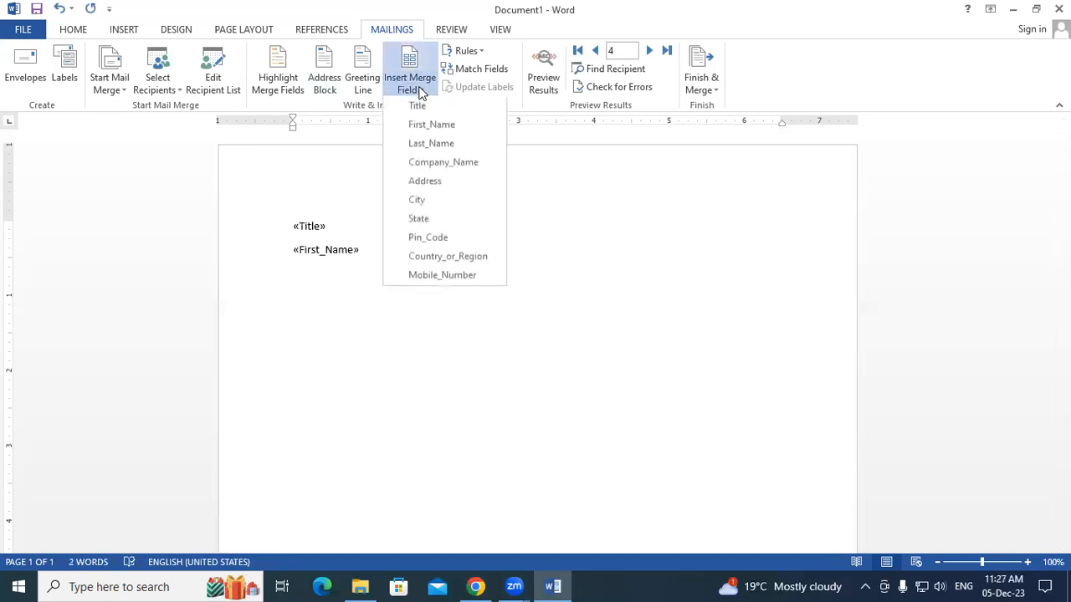
click(435, 144)
key(Return)
Add the Company_Name, Address and City merge fields on separate lines below Last_Name.
click(426, 88)
click(445, 163)
key(Return)
click(421, 83)
click(447, 183)
key(Return)
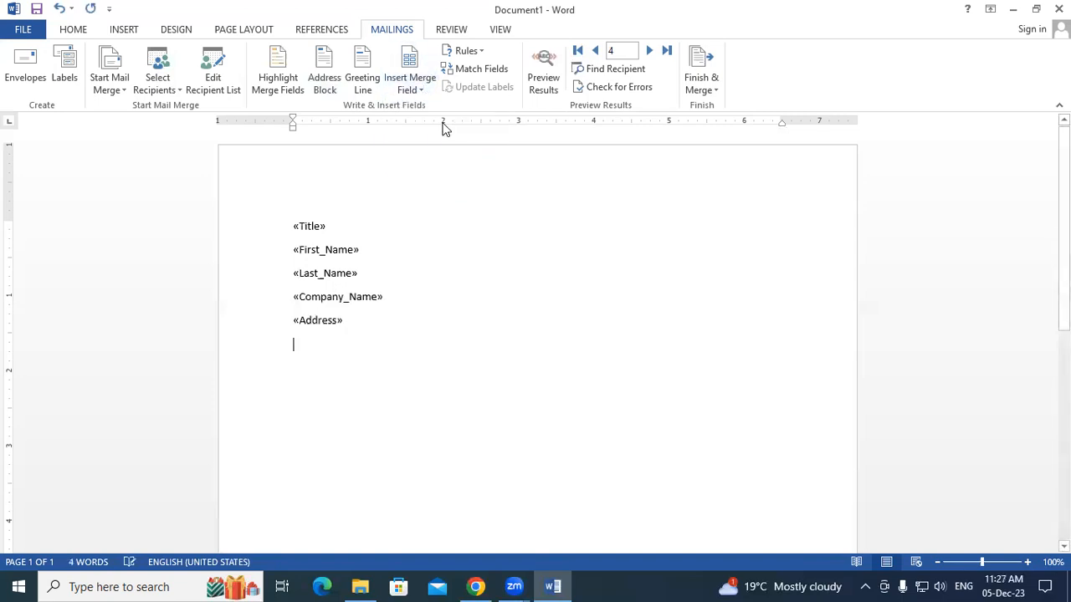
click(413, 85)
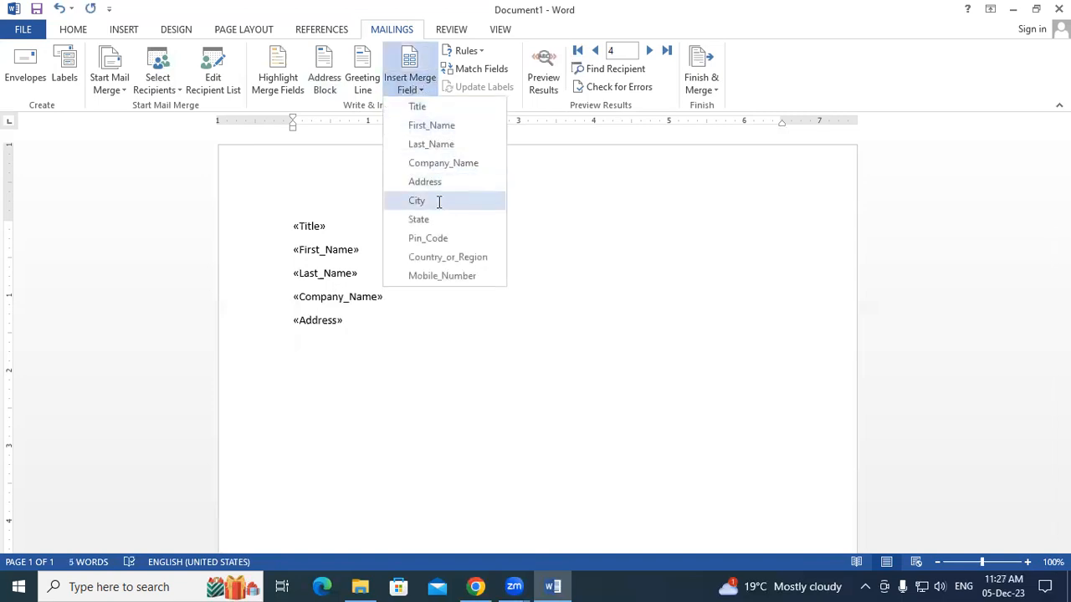
click(437, 202)
key(Return)
Add the State, Pin_Code, Country_or_Region and Mobile_Number merge fields on separate lines below City.
click(412, 87)
click(438, 219)
key(Return)
click(425, 92)
click(446, 241)
key(Return)
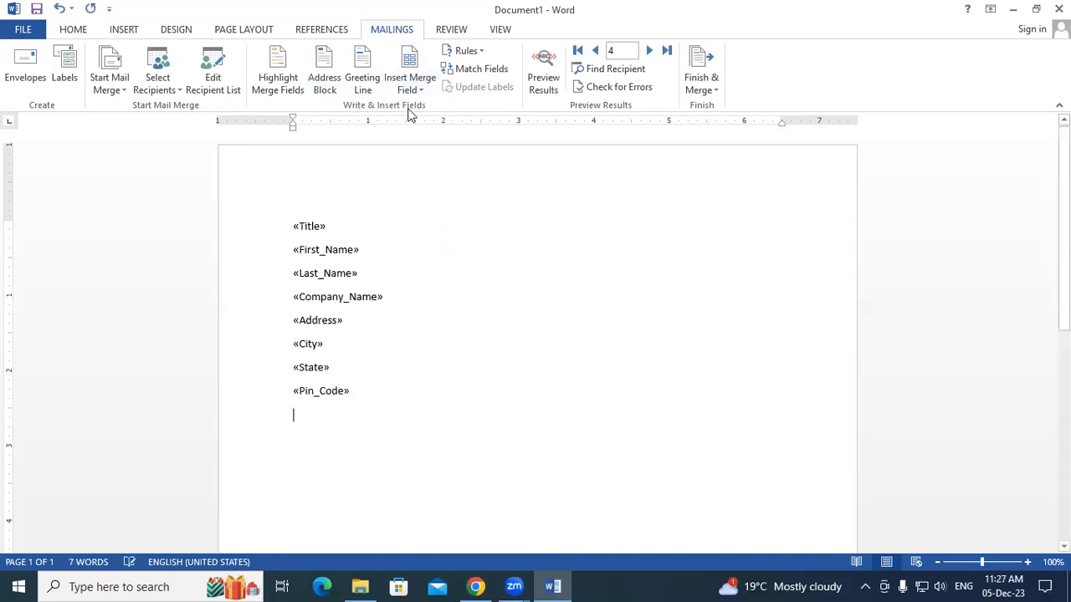
click(409, 90)
key(Escape)
click(429, 259)
key(Return)
click(414, 91)
click(458, 288)
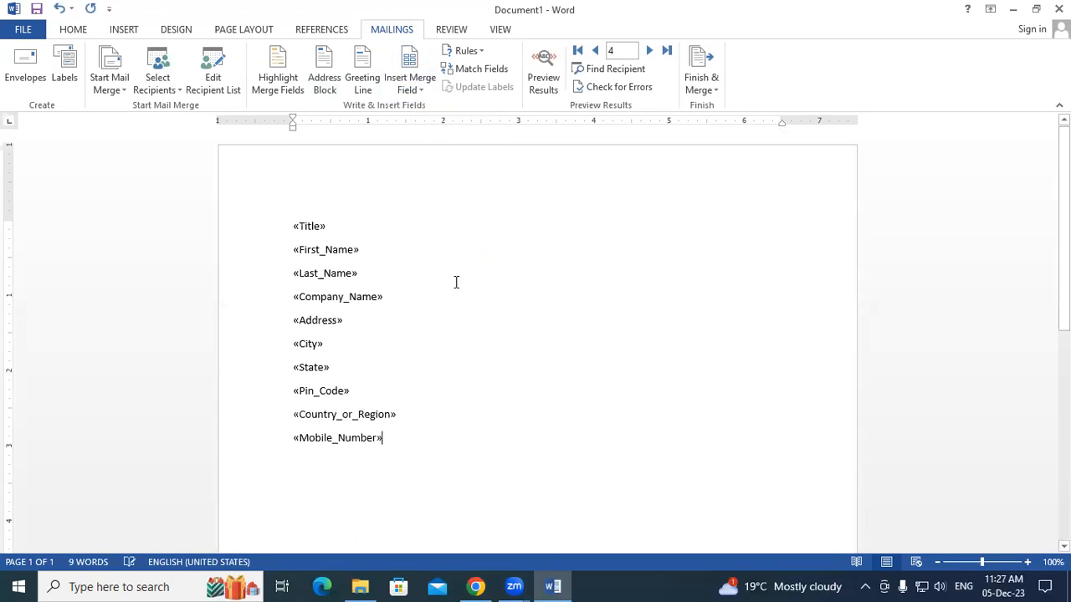
Enlarge the text of all the merge fields, from Title to Mobile_Number, by four font-size increments.
drag(290, 224, 415, 436)
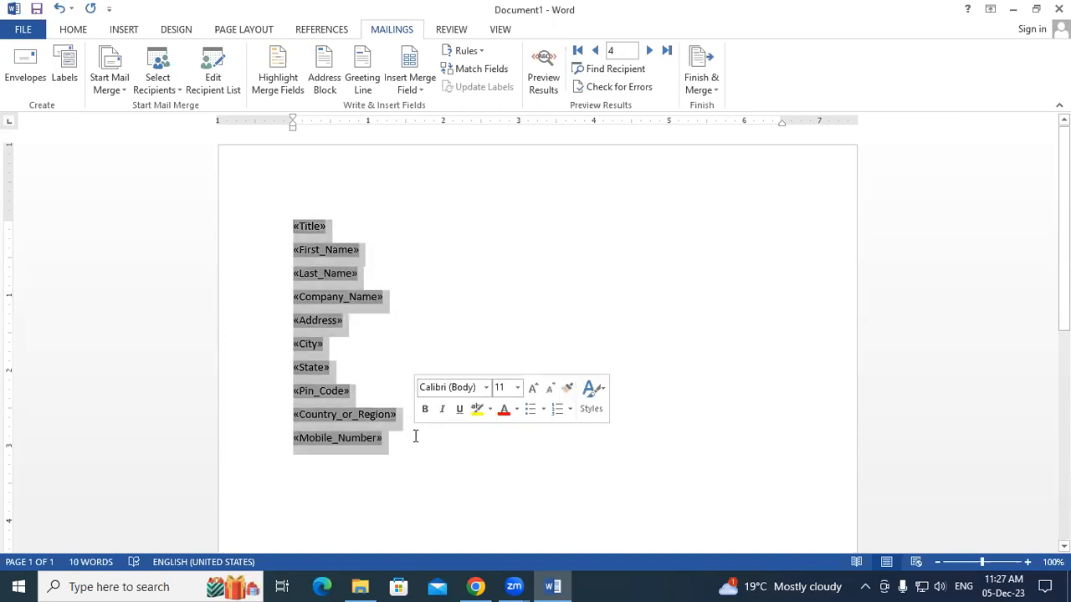
key(ctrl+c)
key(ctrl+shift+period)
key(ctrl+shift+period)
key(ctrl+shift+period)
key(ctrl+shift+period)
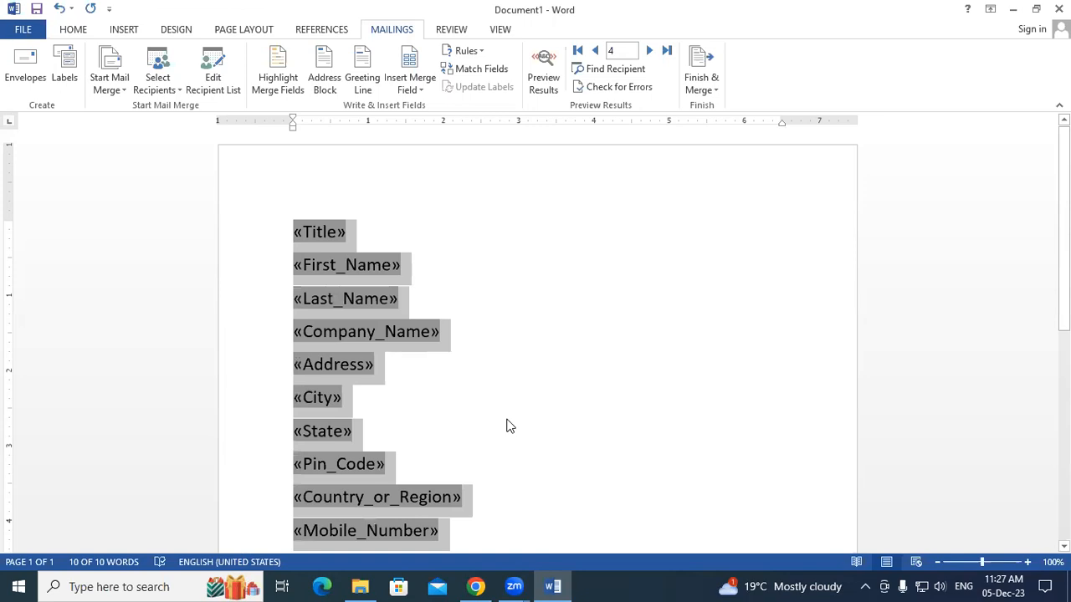
click(506, 427)
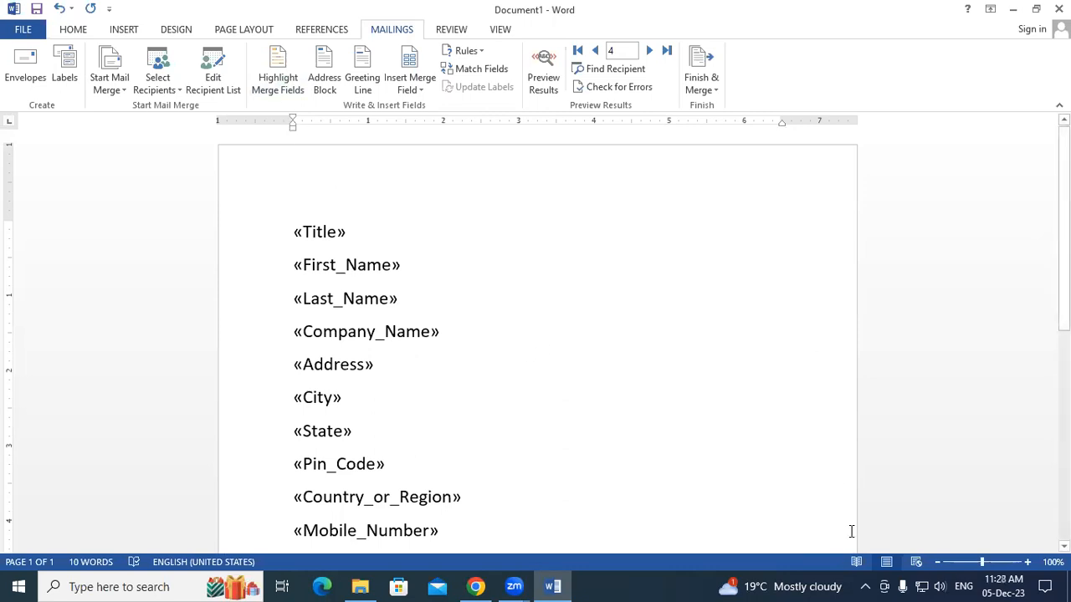
Turn on highlighting for the merge fields in the document.
scroll(641, 457, down, 3)
scroll(500, 320, up, 3)
click(270, 90)
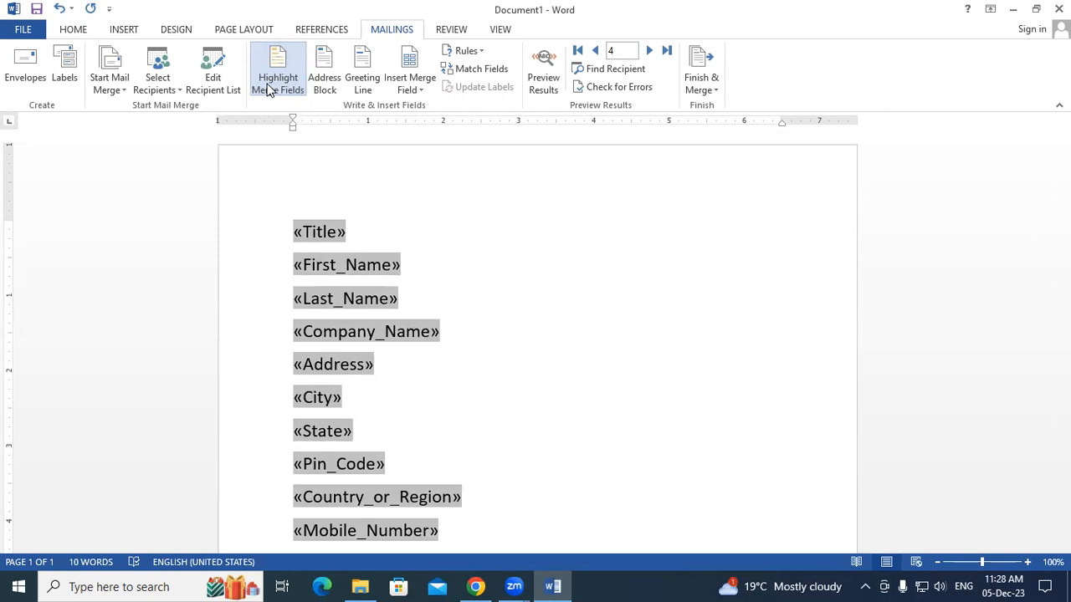
Switch the merge-field highlighting off and back on.
click(269, 91)
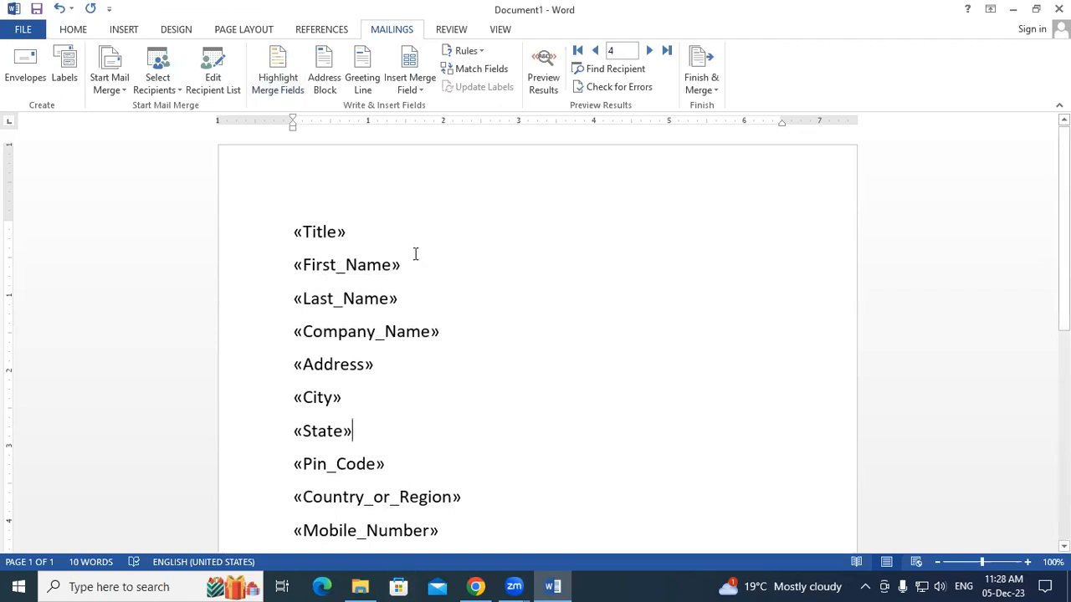
click(277, 77)
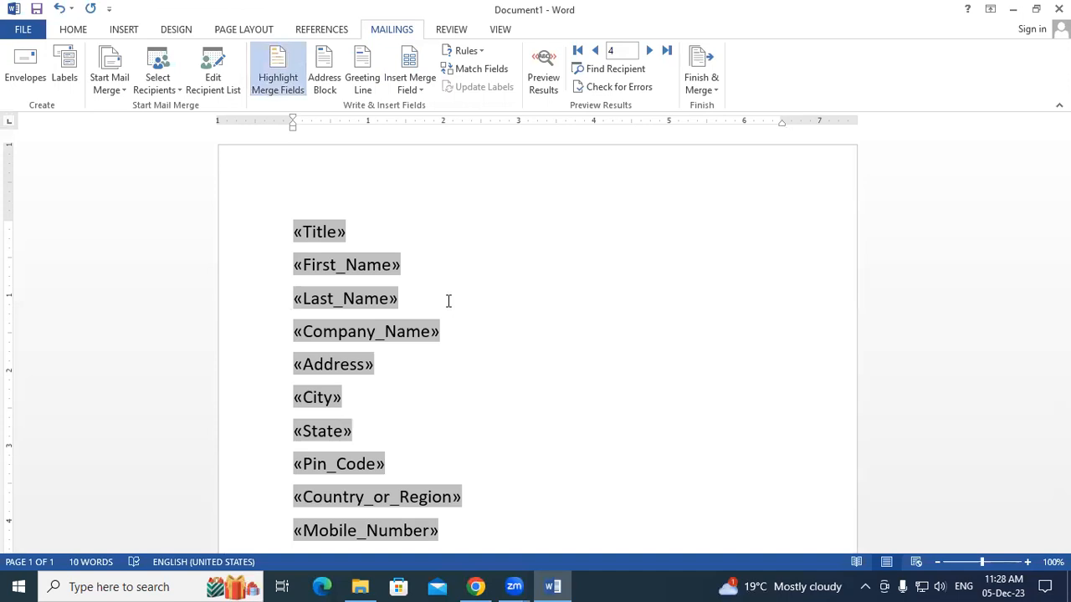
Insert a greeting line made of Dear, the courtesy title with last name, and a comma on a new line above the Title field.
click(375, 244)
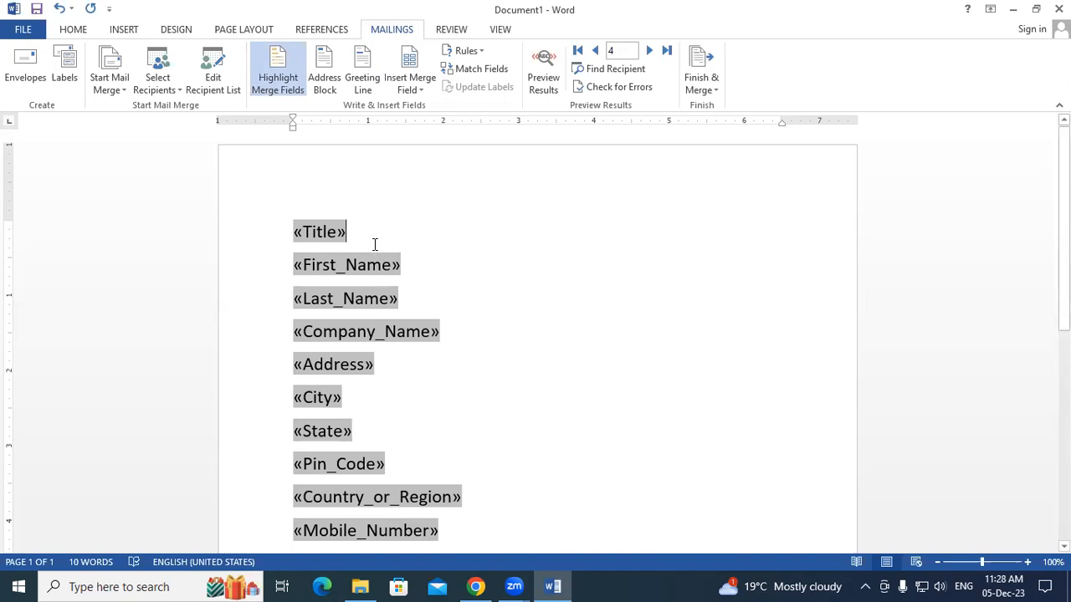
click(292, 232)
key(Return)
click(302, 234)
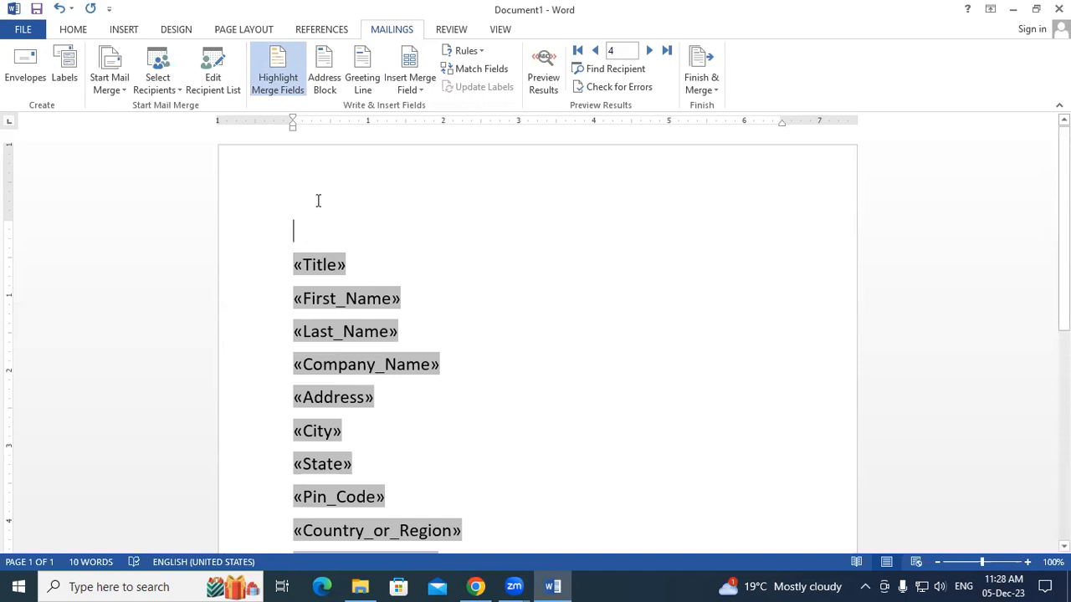
click(362, 74)
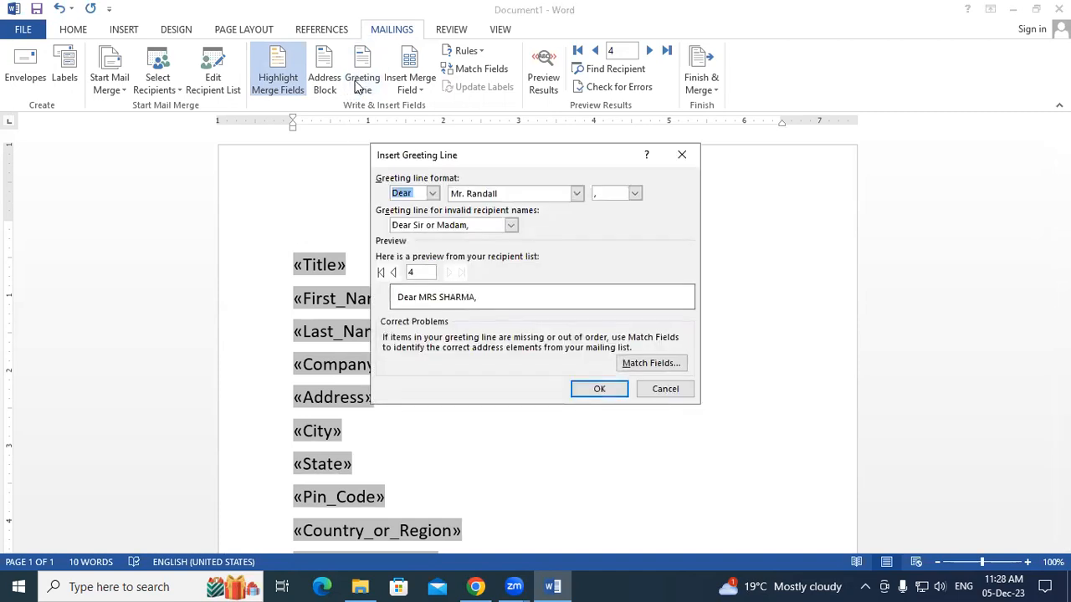
click(608, 389)
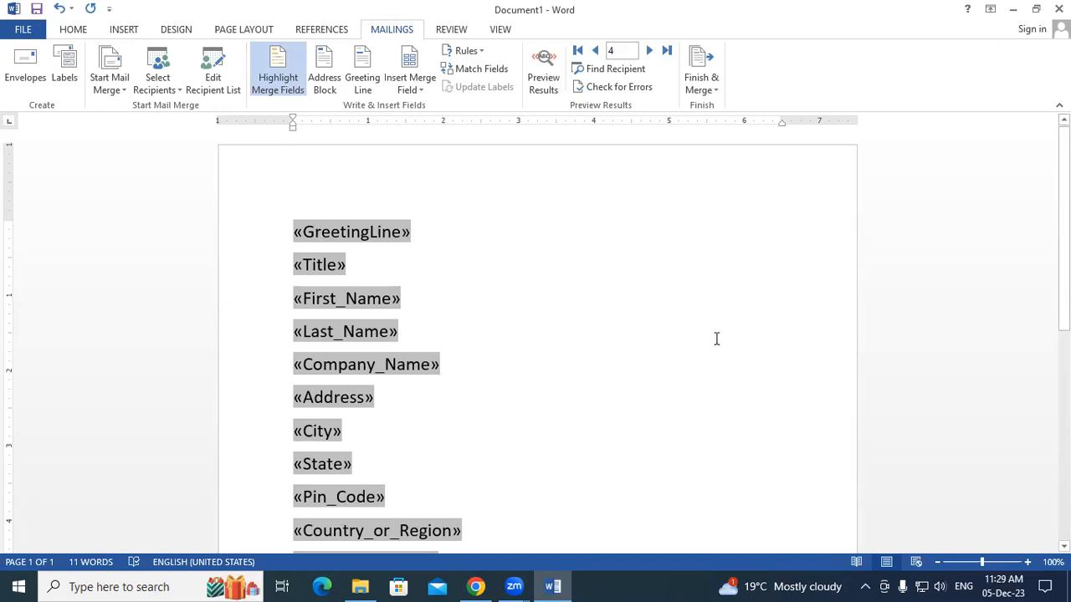
Review the available merge rules and check how the recipient list columns are matched to the required address fields.
click(473, 52)
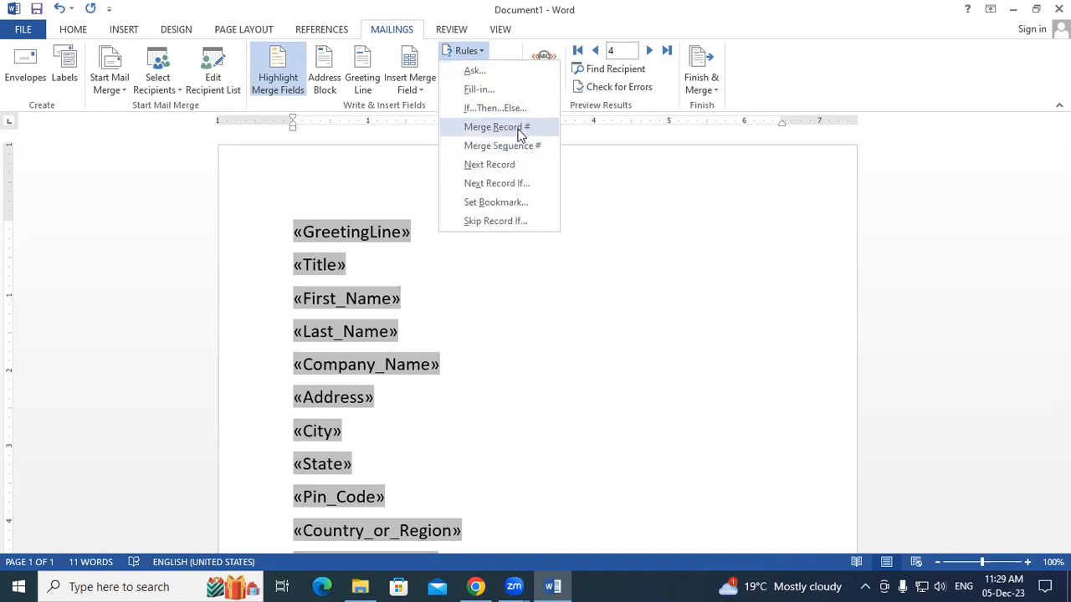
click(601, 216)
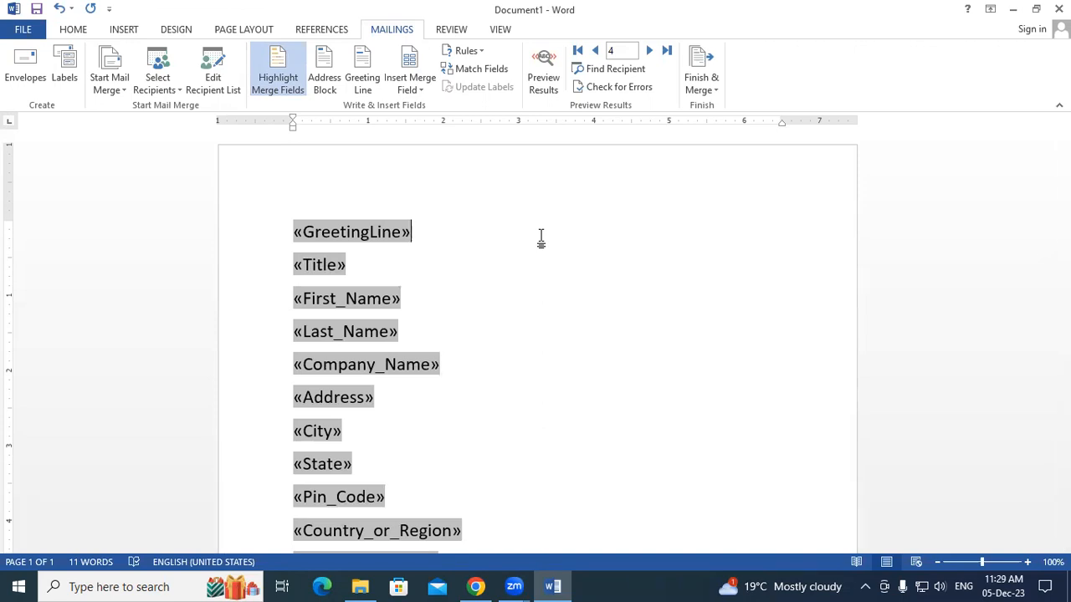
click(488, 74)
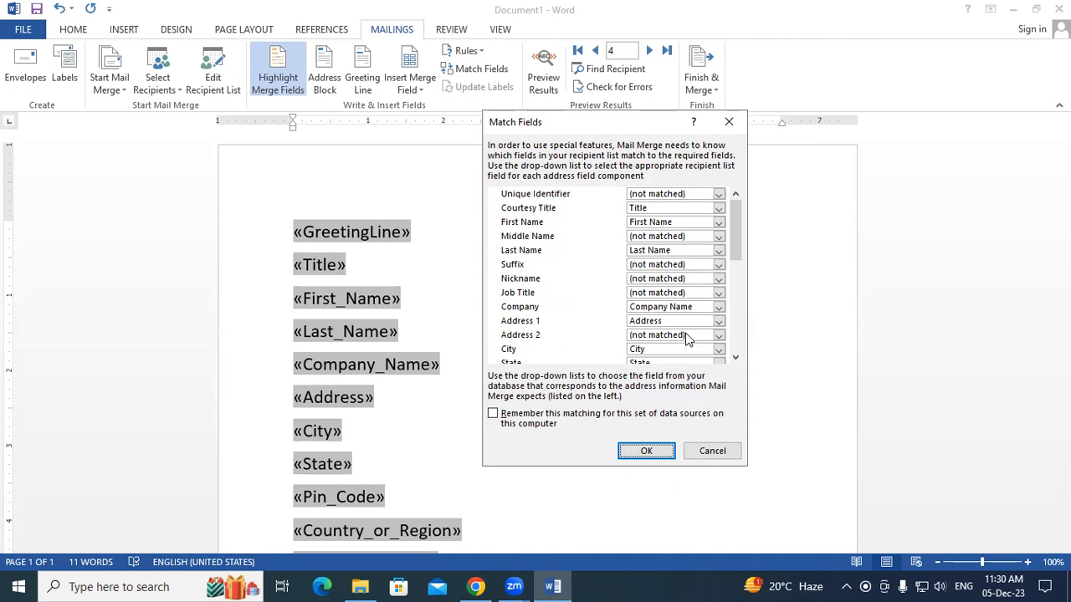
click(648, 450)
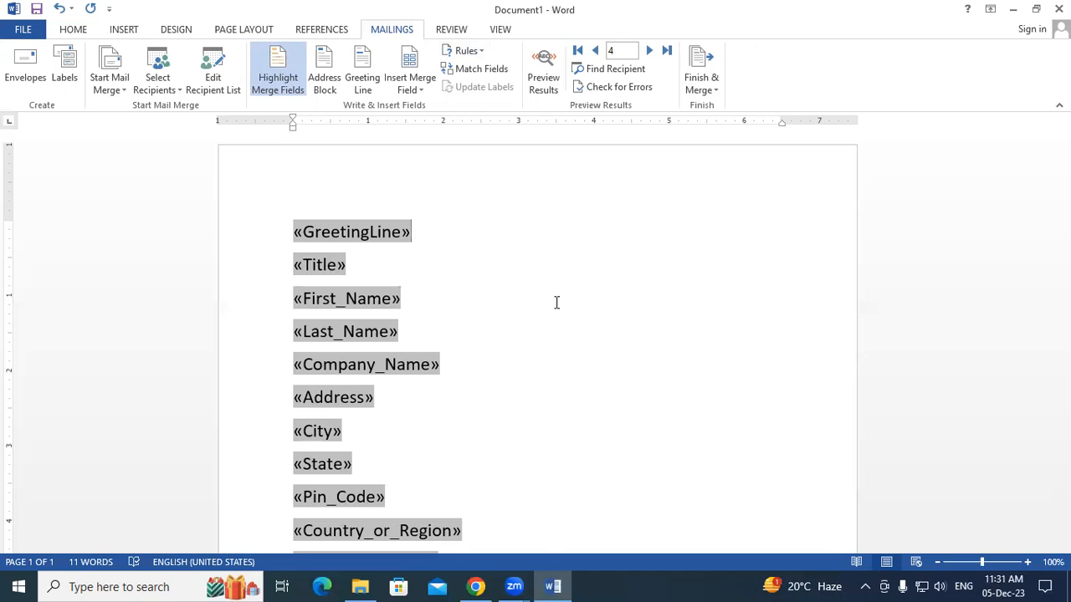
Preview the merged results, go back to record 1, and compare the field codes with the recipient's data.
click(550, 79)
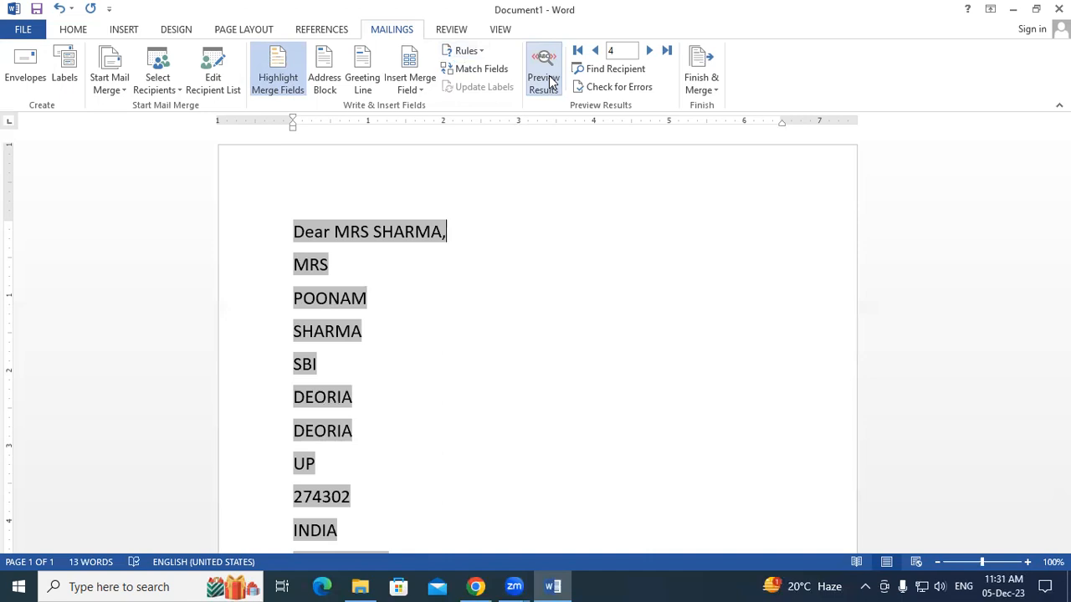
click(599, 52)
click(599, 52)
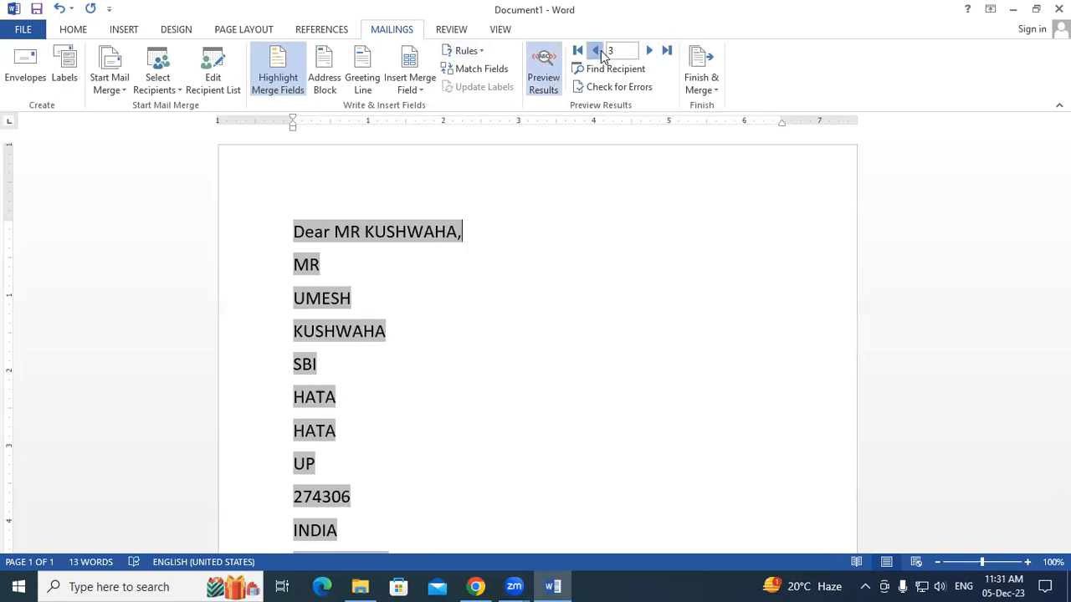
click(599, 52)
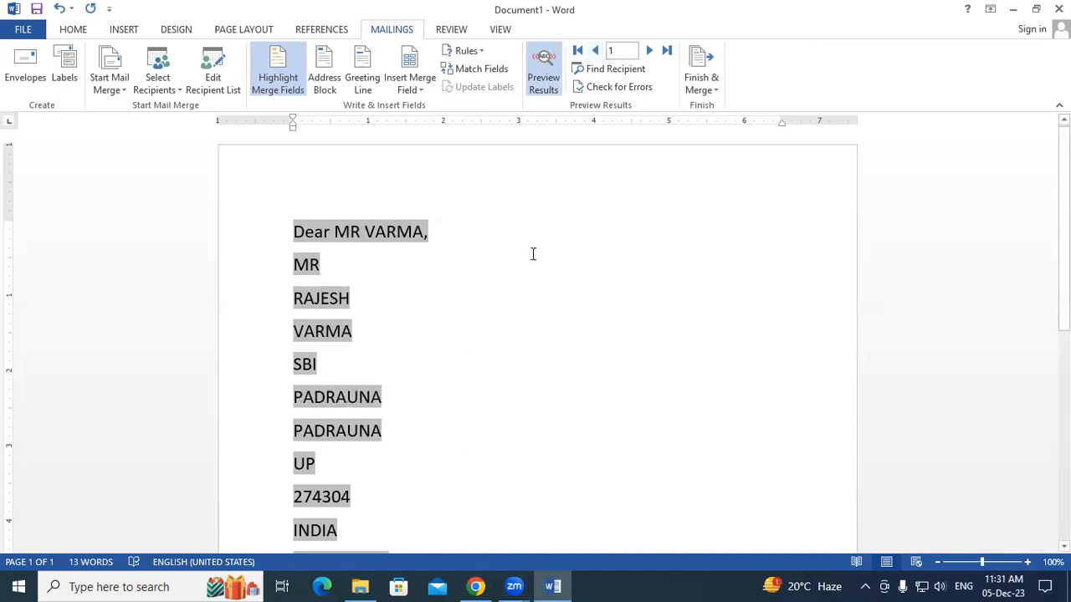
click(543, 68)
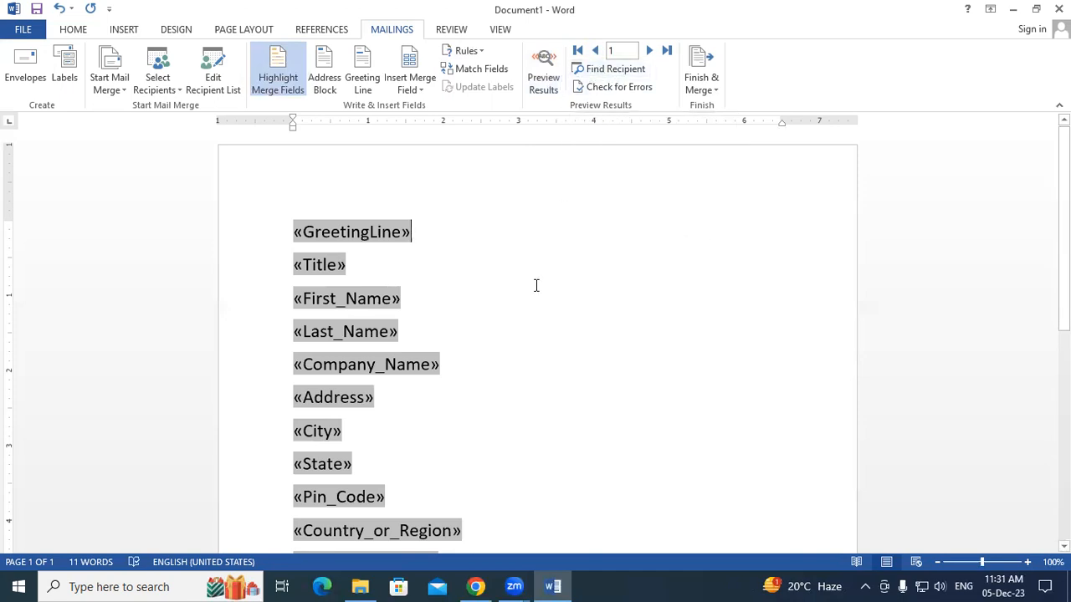
click(544, 82)
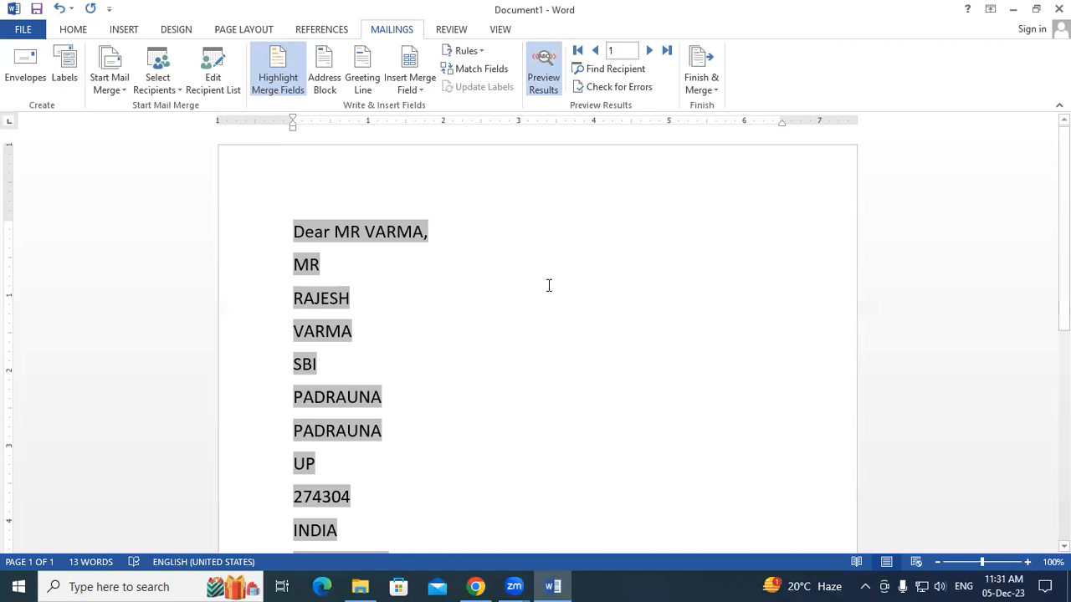
Find the recipient record containing a given first name, searching in all fields.
click(617, 74)
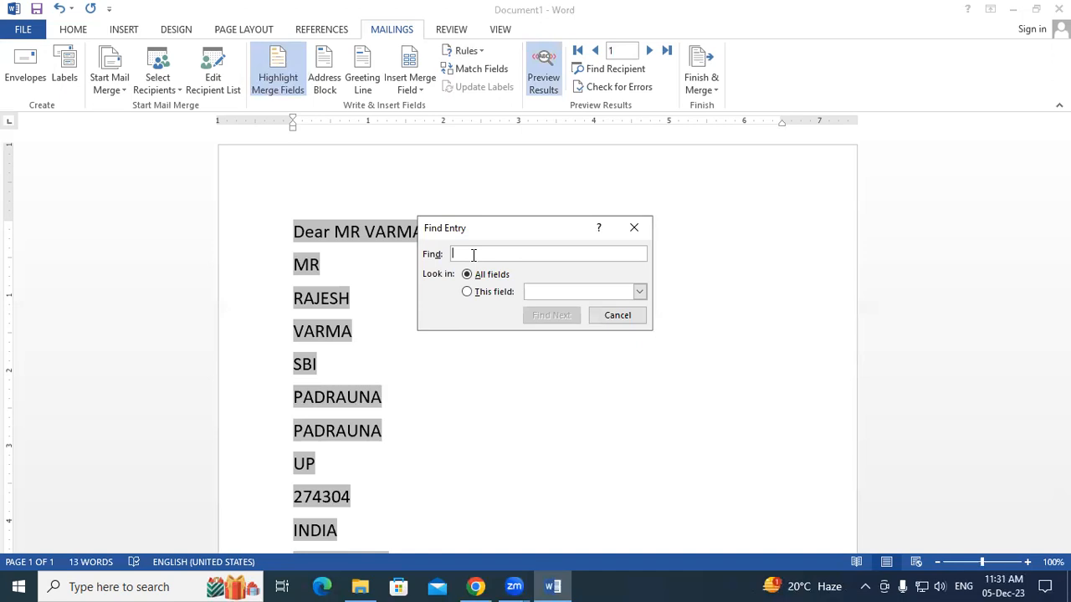
text(UMESH)
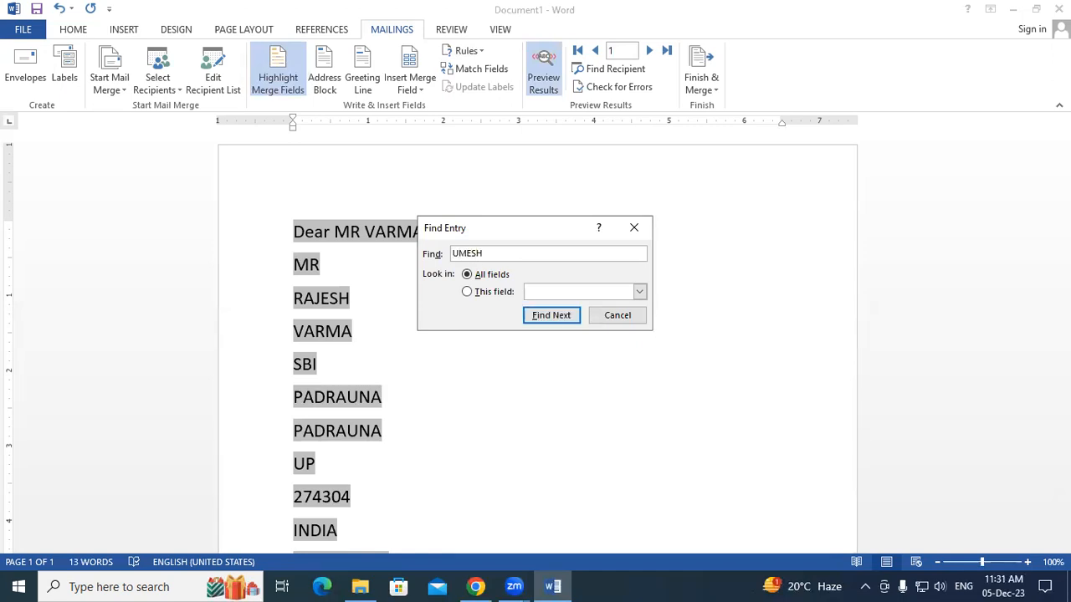
click(554, 315)
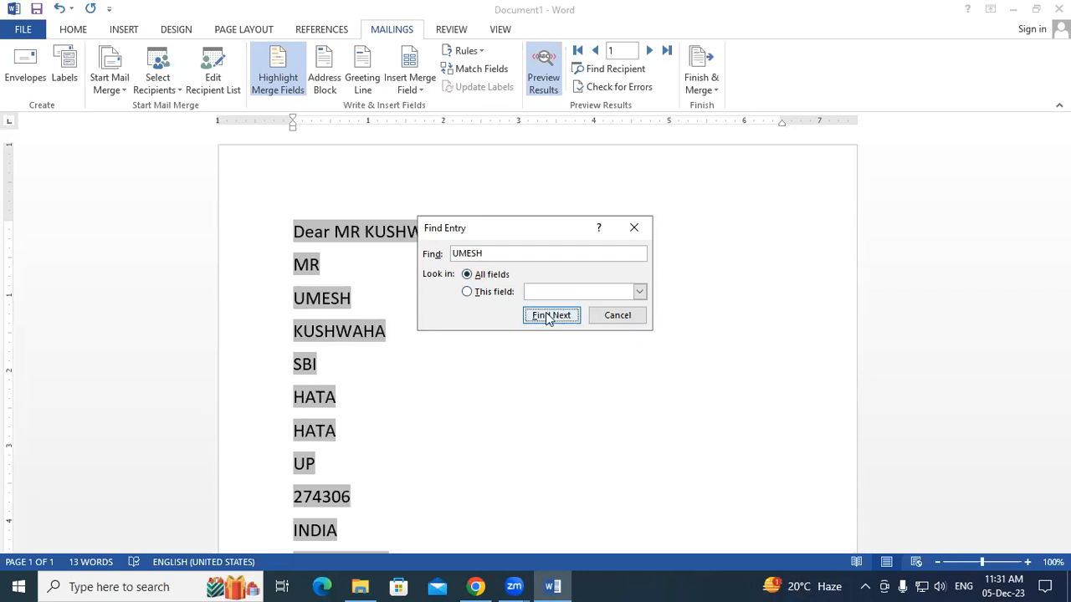
click(636, 236)
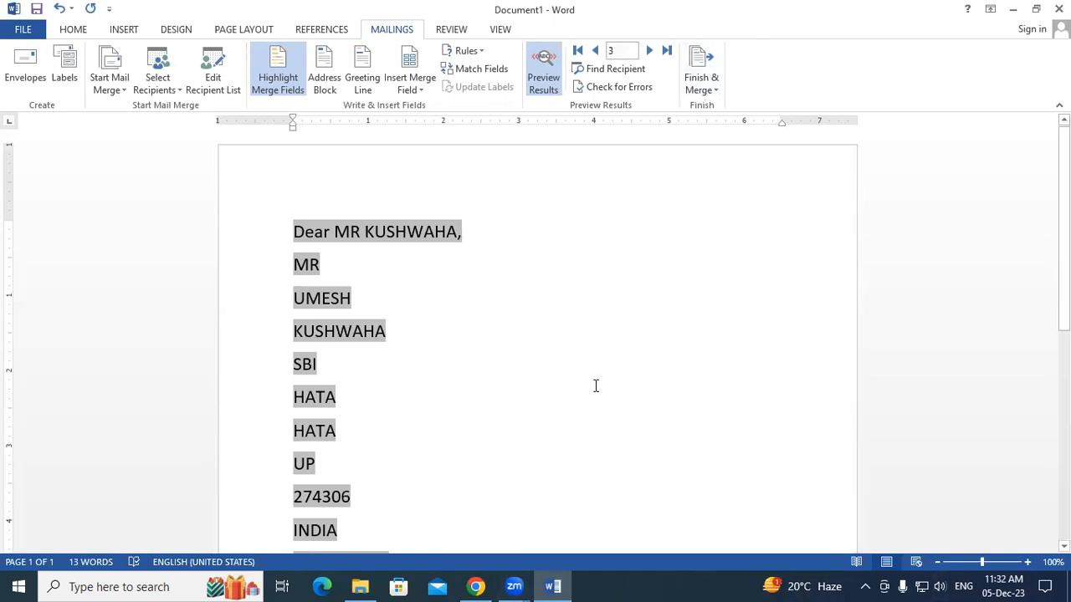
Reduce the text of the whole document, from the greeting line to the mobile number, by two font-size increments.
scroll(595, 385, down, 4)
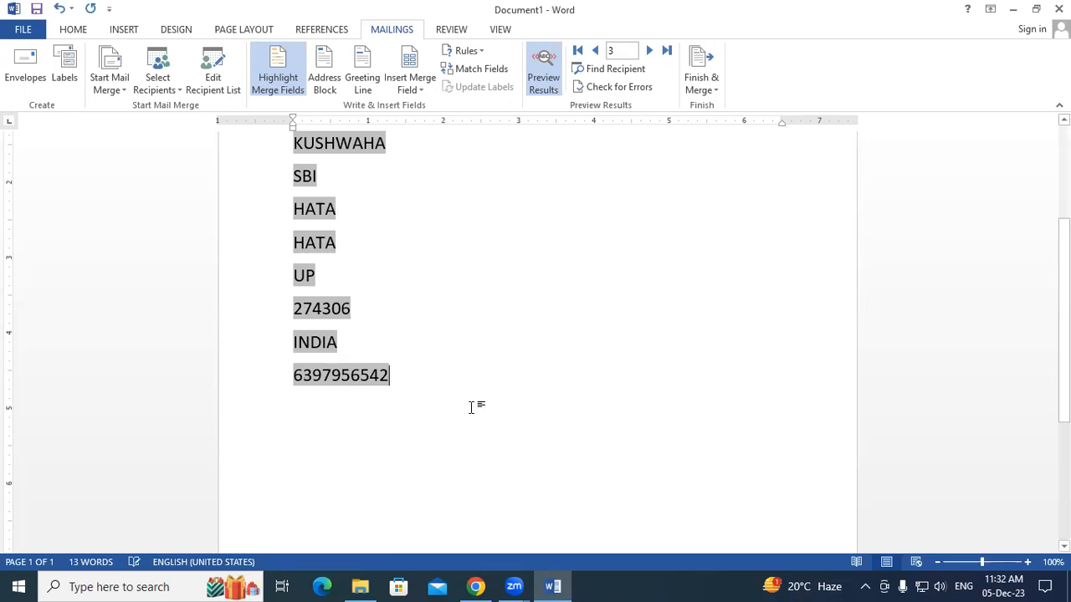
key(ctrl+s)
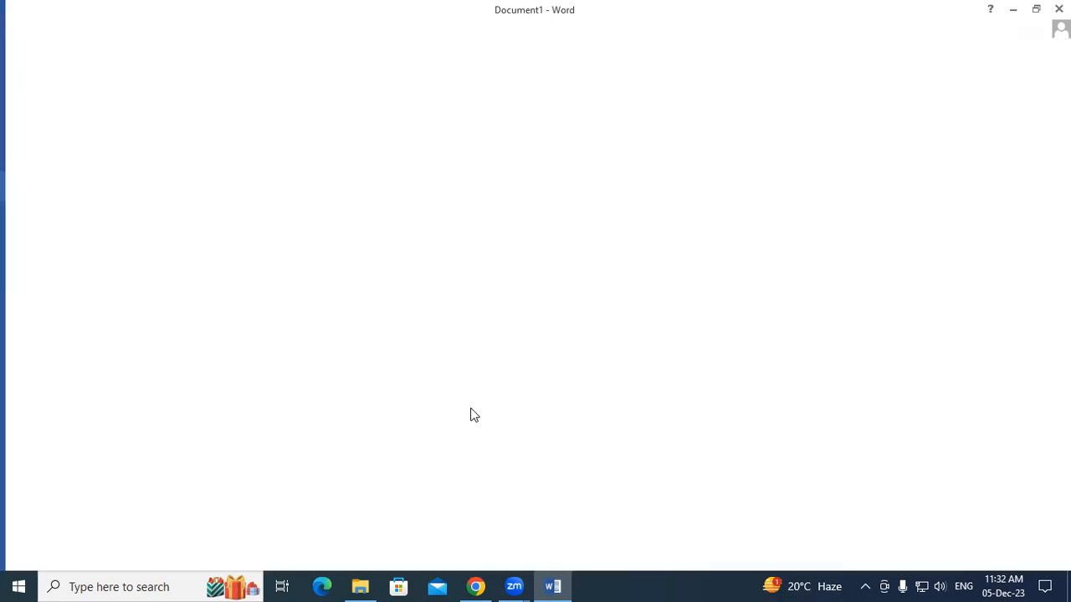
click(31, 26)
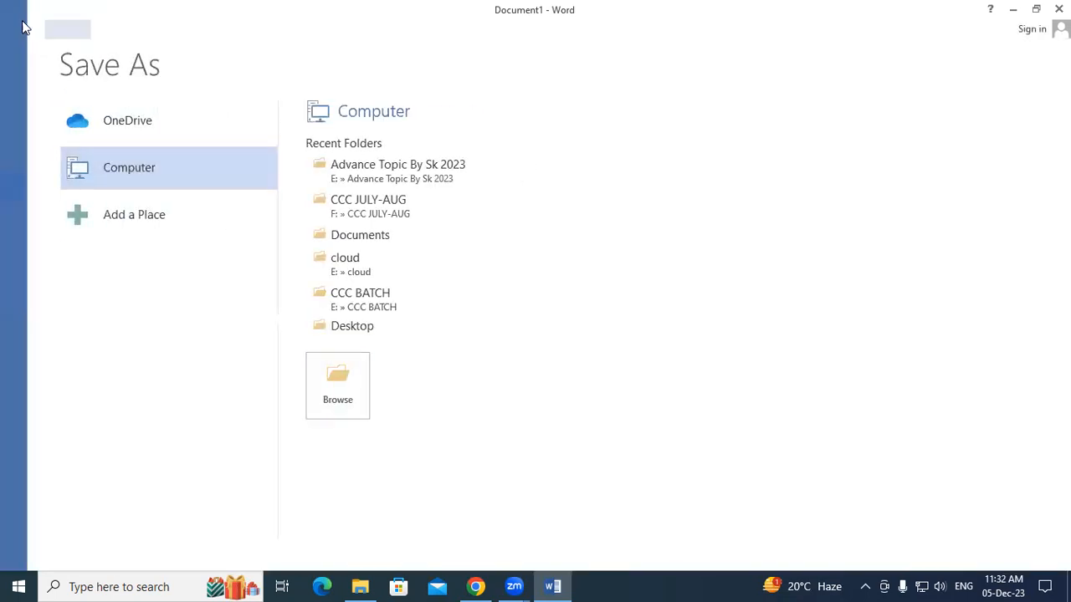
key(ctrl+a)
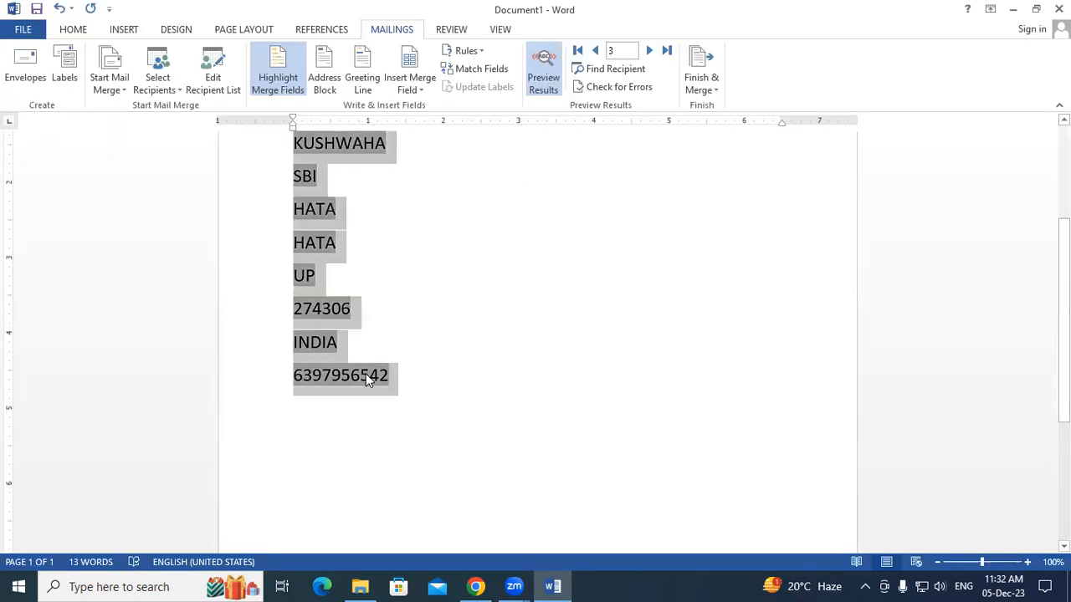
key(ctrl+bracketleft)
key(ctrl+bracketleft)
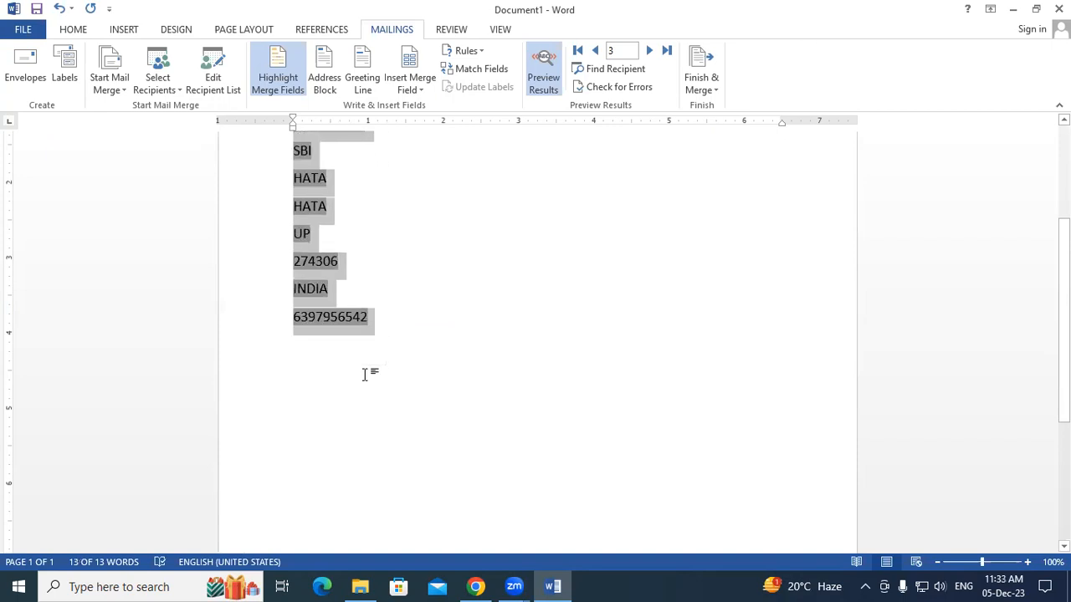
click(377, 380)
Generate sample body paragraphs with =RAND() on a new line below the mobile number.
scroll(393, 391, down, 5)
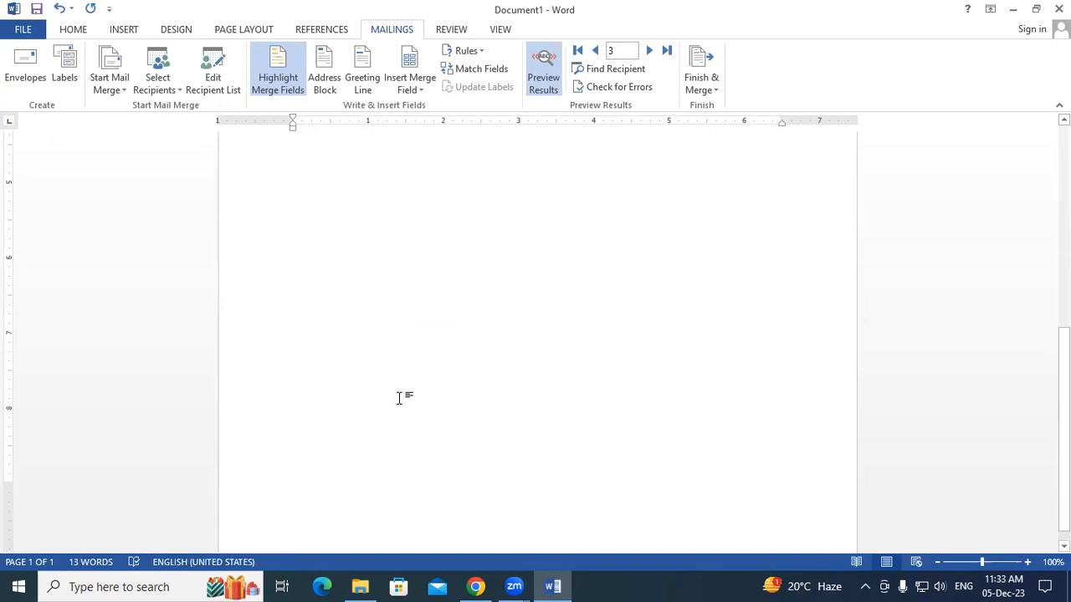
scroll(400, 392, up, 4)
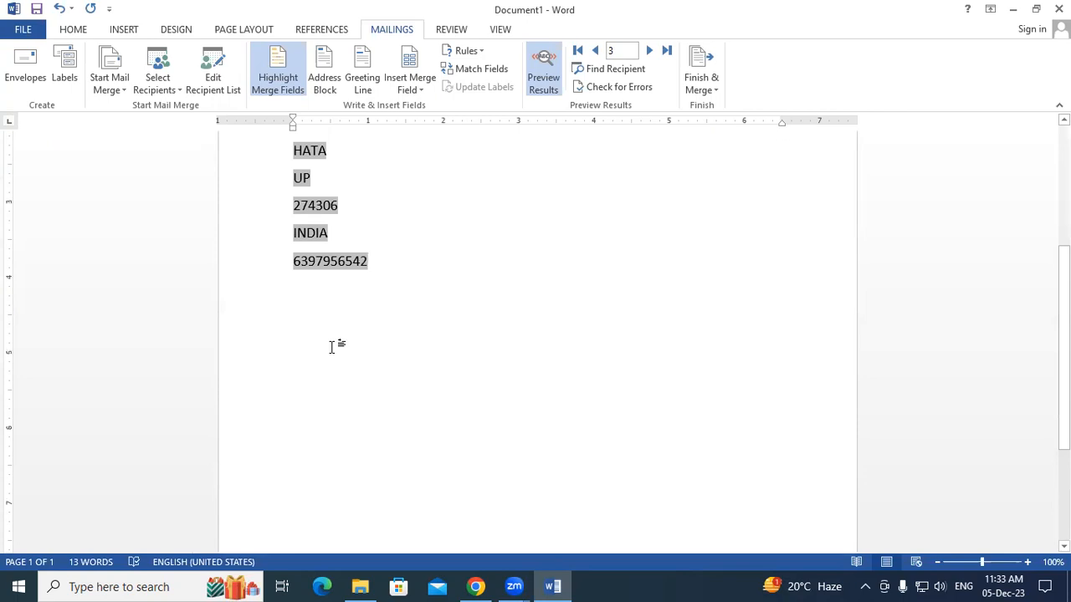
click(425, 263)
key(Return)
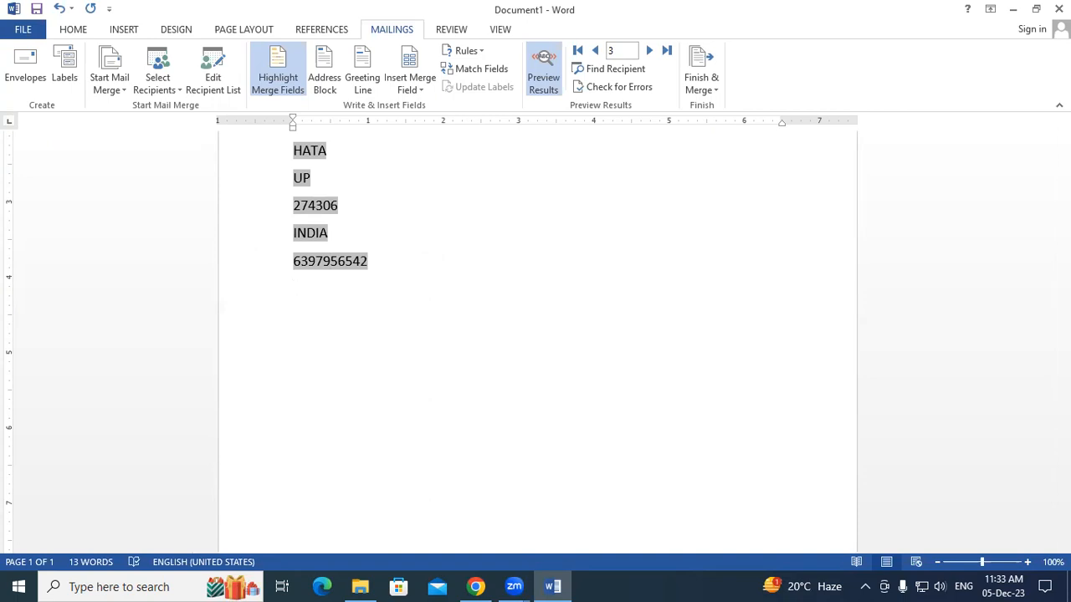
text(=RAND())
key(Return)
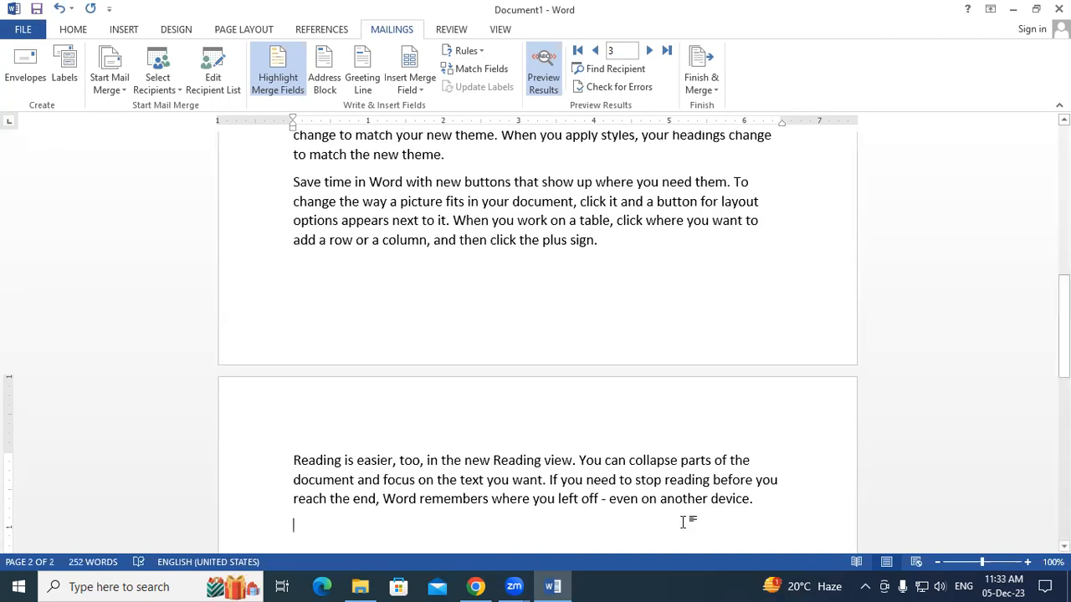
Reduce the font size of the sample body paragraphs until the whole letter fits on one page.
scroll(737, 510, up, 5)
scroll(737, 509, up, 3)
click(293, 377)
drag(360, 436, 399, 317)
scroll(399, 318, up, 5)
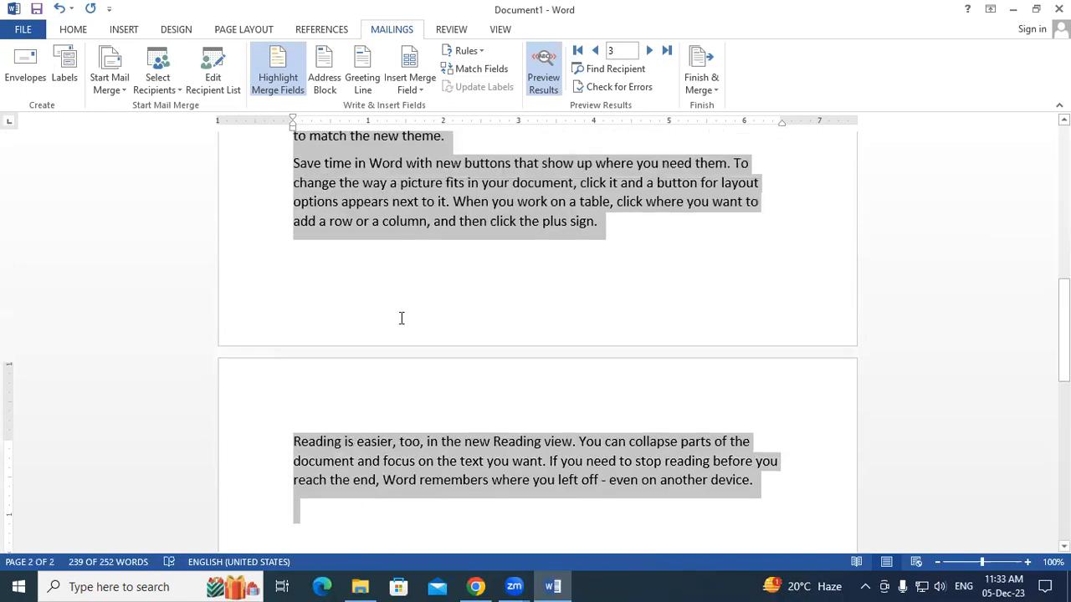
key(ctrl+shift+less)
key(ctrl+shift+less)
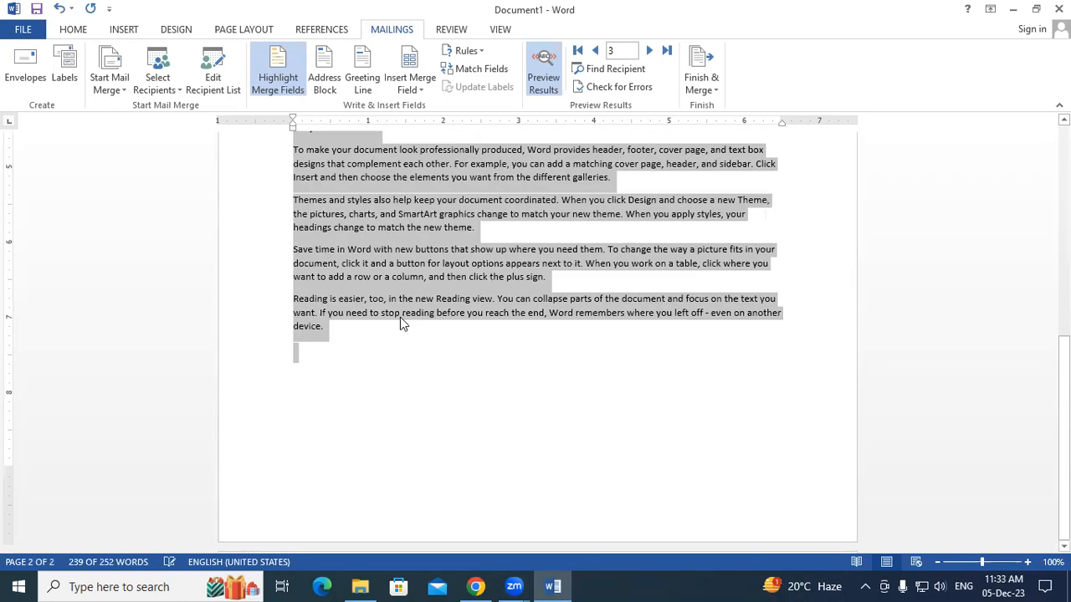
click(444, 395)
scroll(445, 395, up, 6)
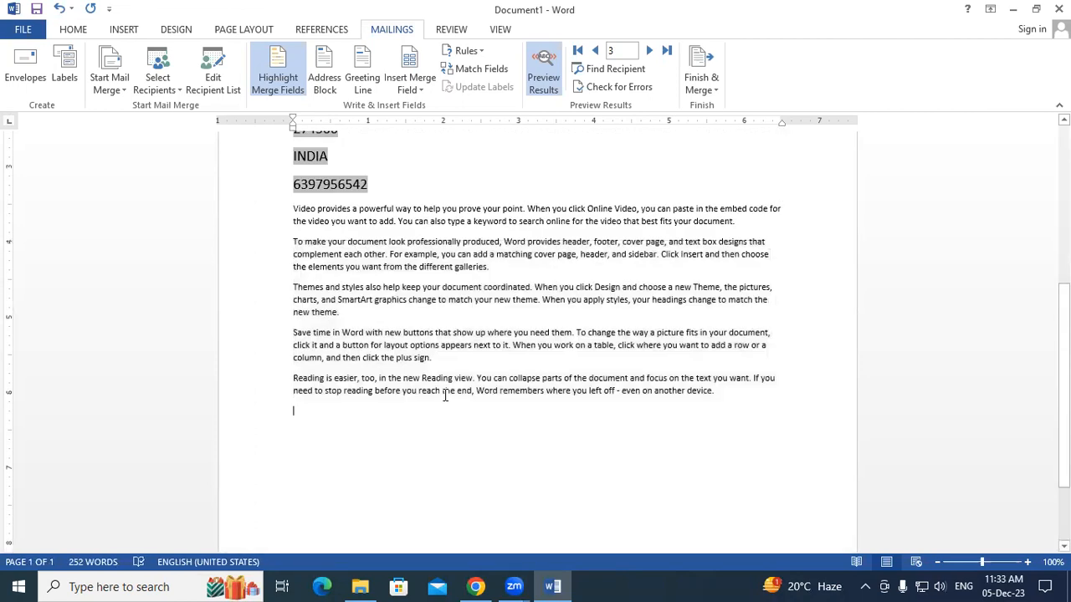
scroll(445, 395, up, 2)
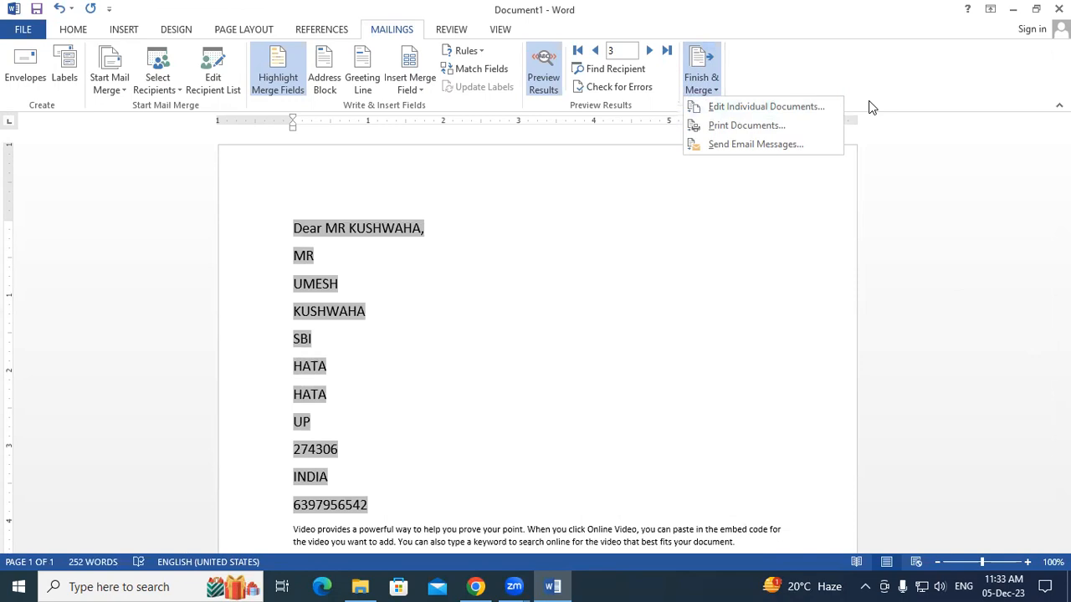
Merge records 1 to 4 into a new document of individually editable letters.
click(760, 108)
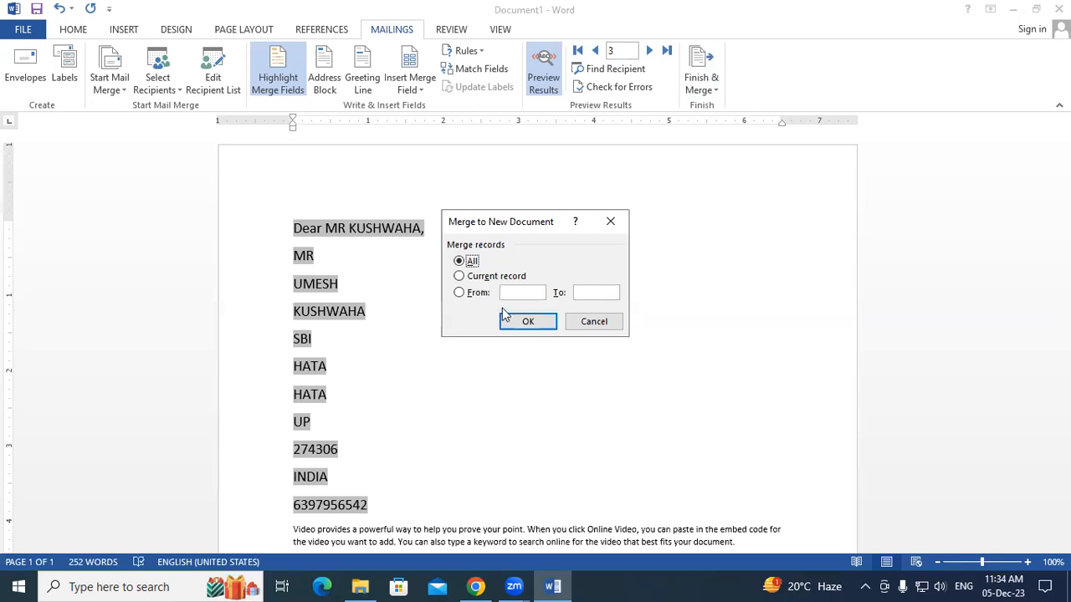
click(471, 297)
text(2)
click(596, 290)
text(4)
double_click(502, 293)
text(1)
click(464, 263)
click(461, 293)
text(1)
click(599, 287)
text(4)
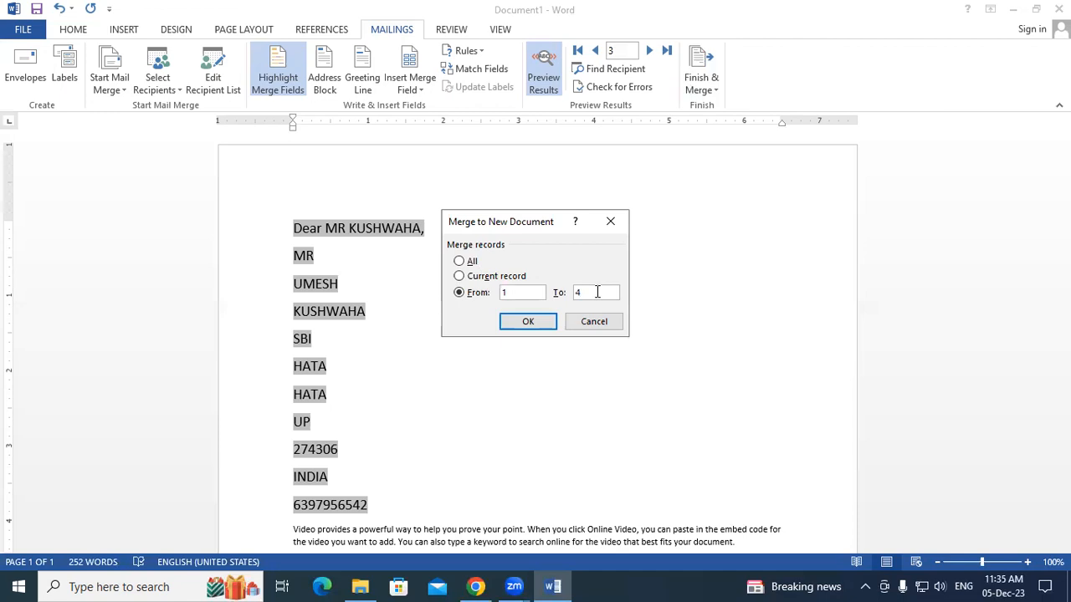
click(550, 328)
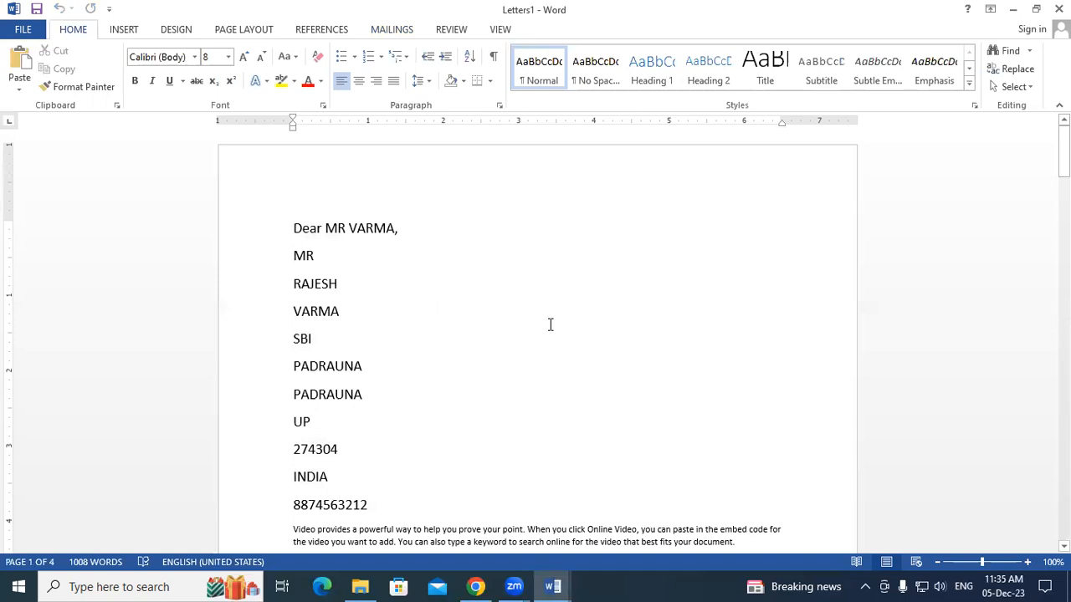
Review the merged letters from the first recipient's page through to the last one.
click(396, 37)
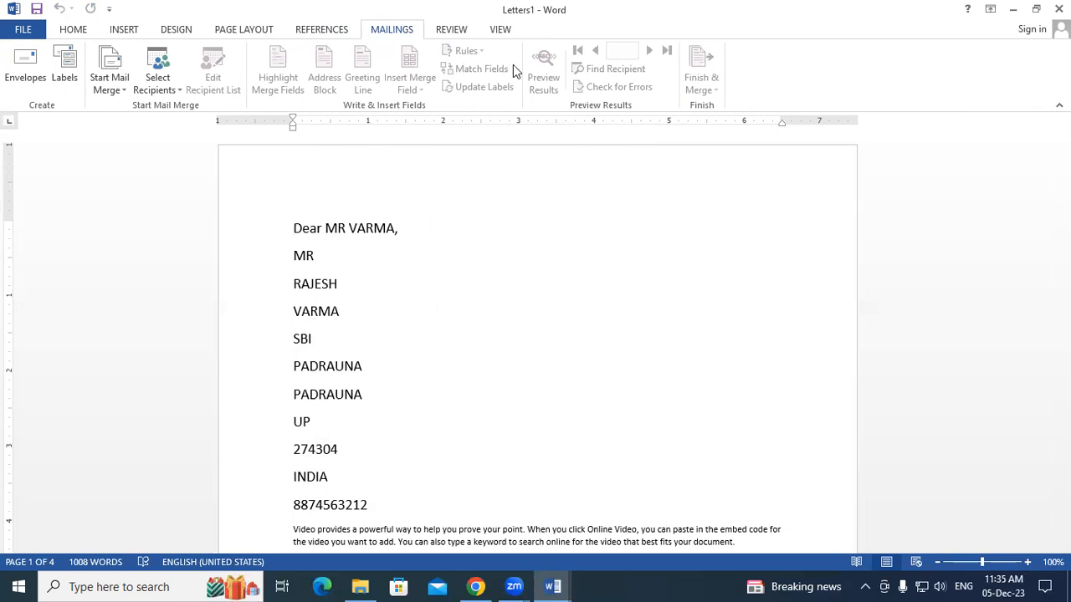
click(306, 255)
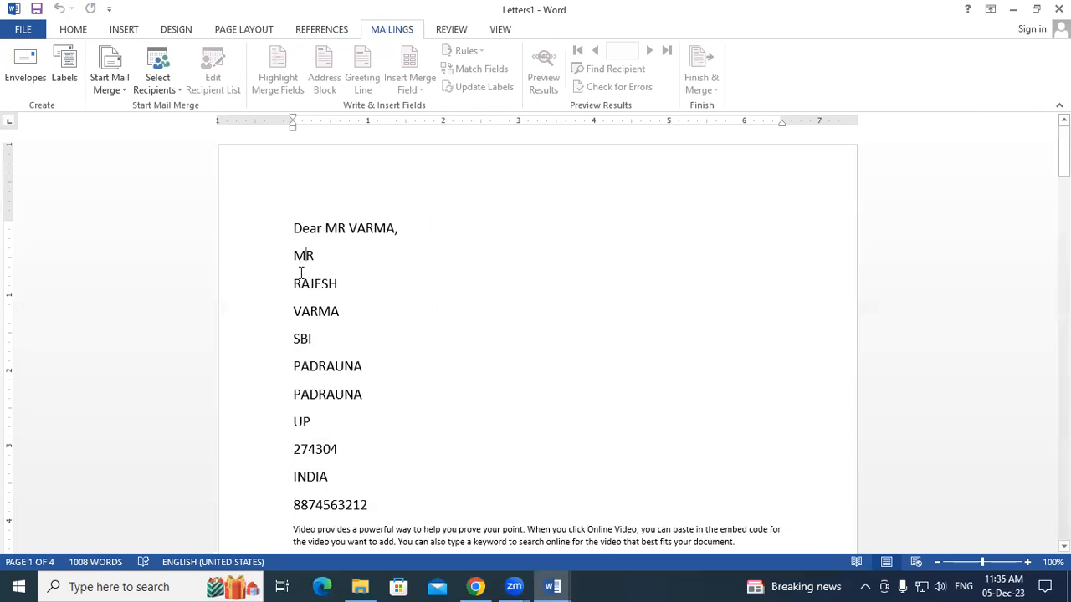
drag(301, 273, 339, 285)
click(497, 366)
drag(1064, 152, 1063, 345)
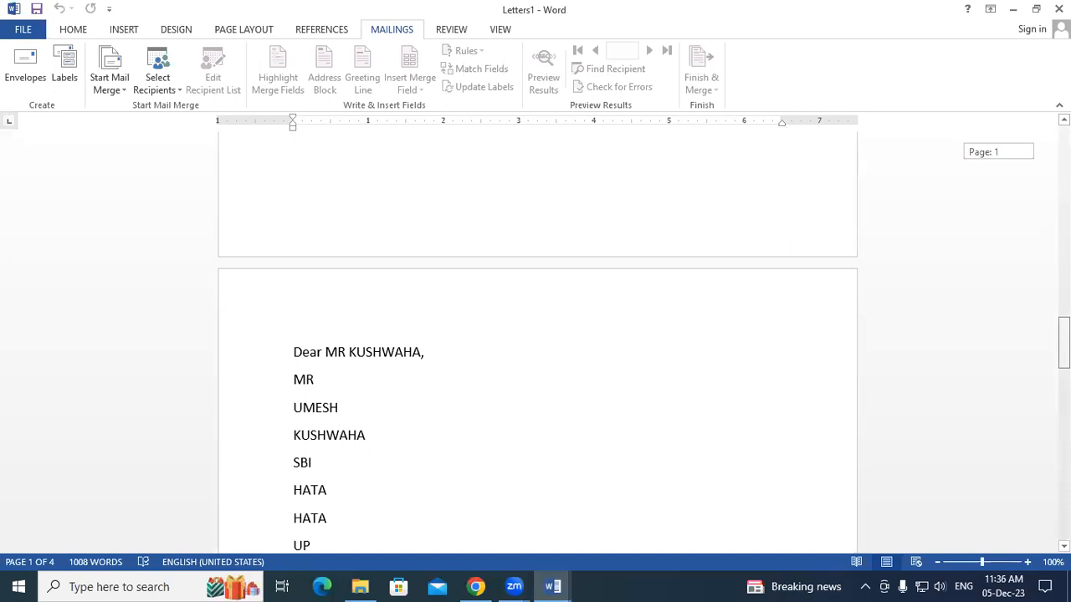
drag(1063, 345, 1063, 464)
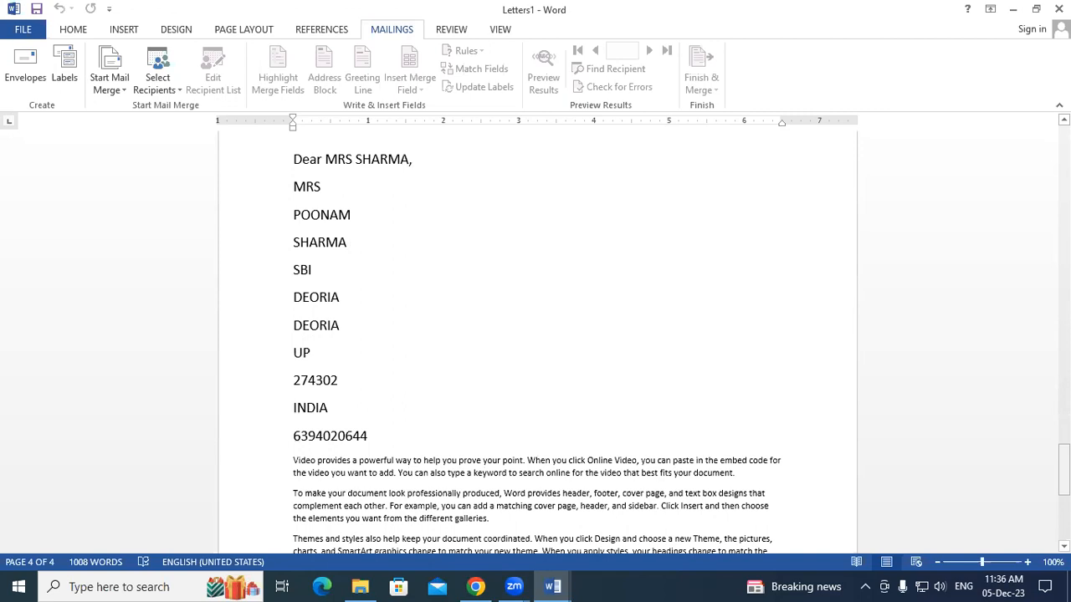
Open the print settings for the merged letters and set the number of copies to 1.
key(ctrl+p)
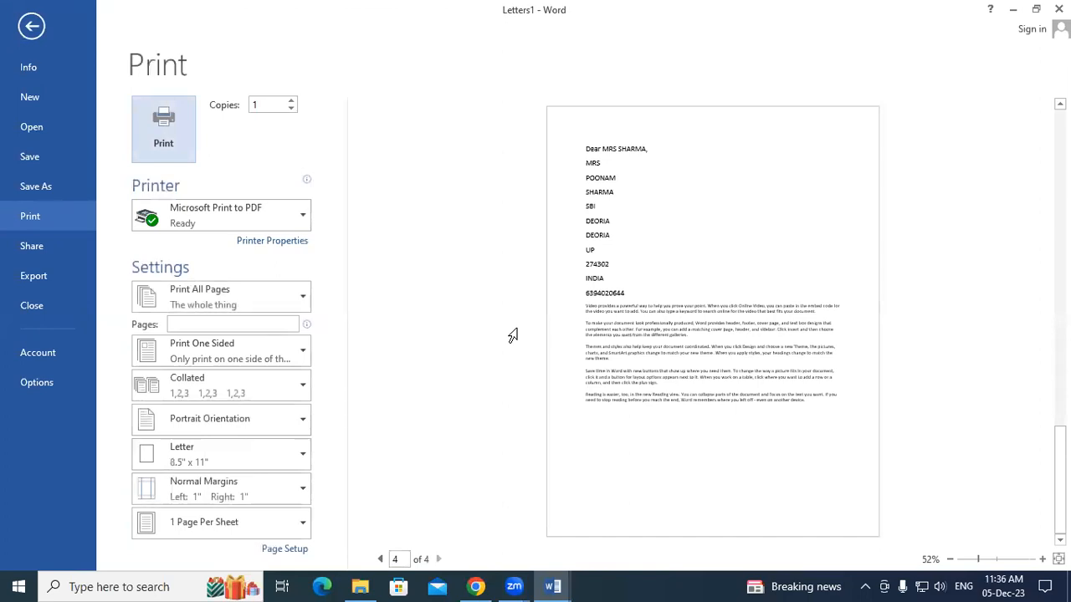
double_click(262, 105)
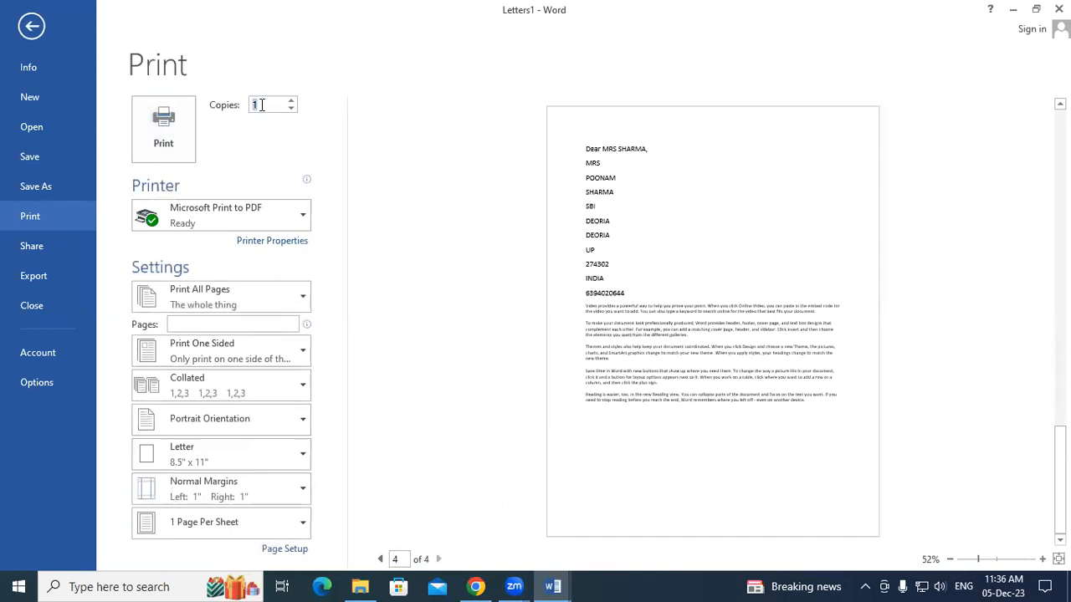
text(4)
key(BackSpace)
text(1)
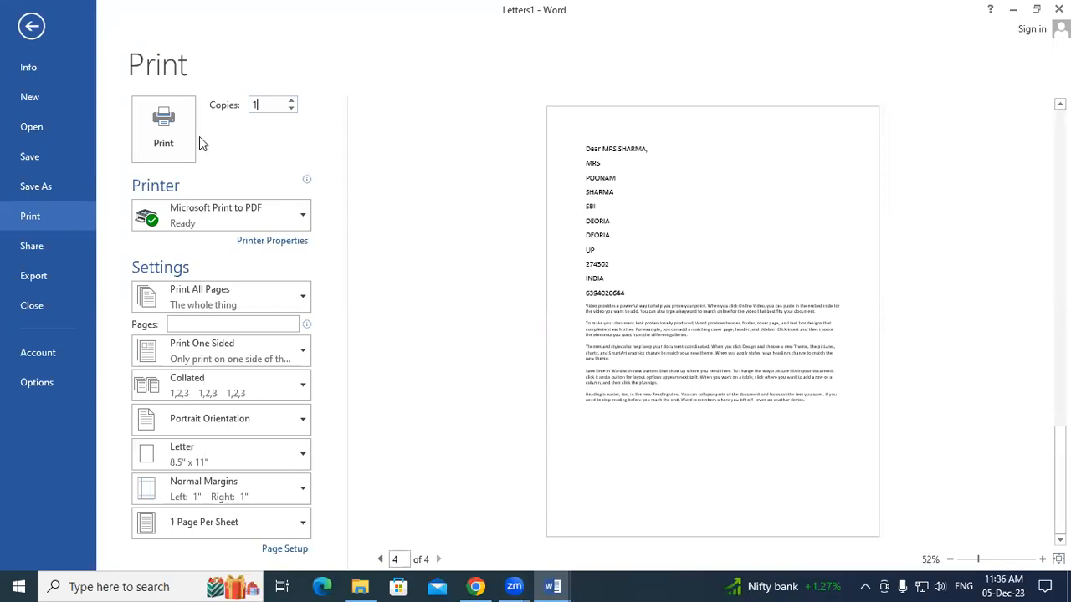
Print all the merged letters to a PDF file named SBI DATA in the Music folder.
click(167, 125)
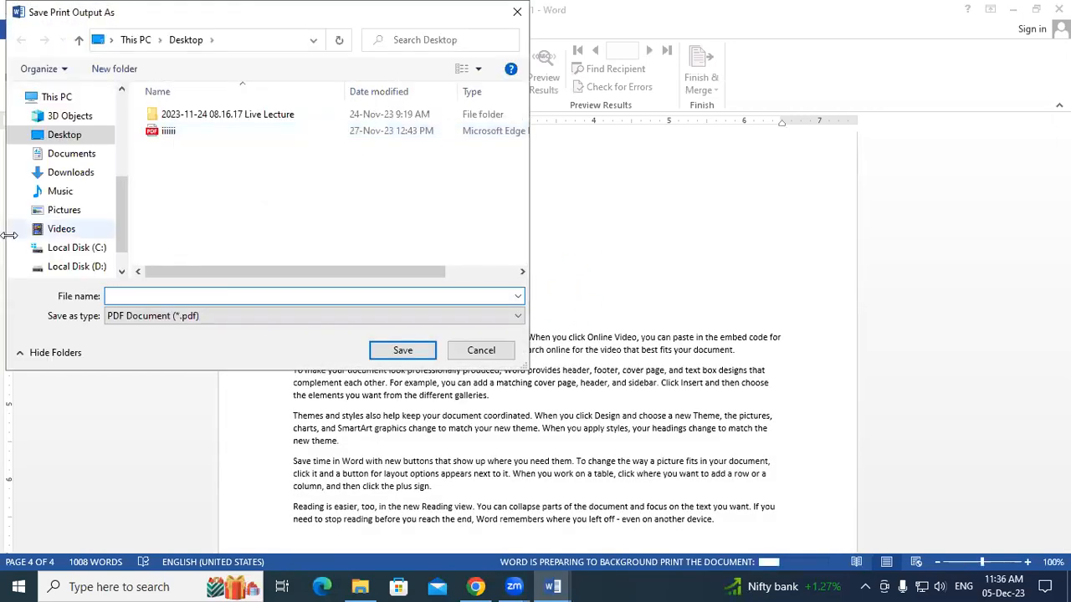
click(58, 194)
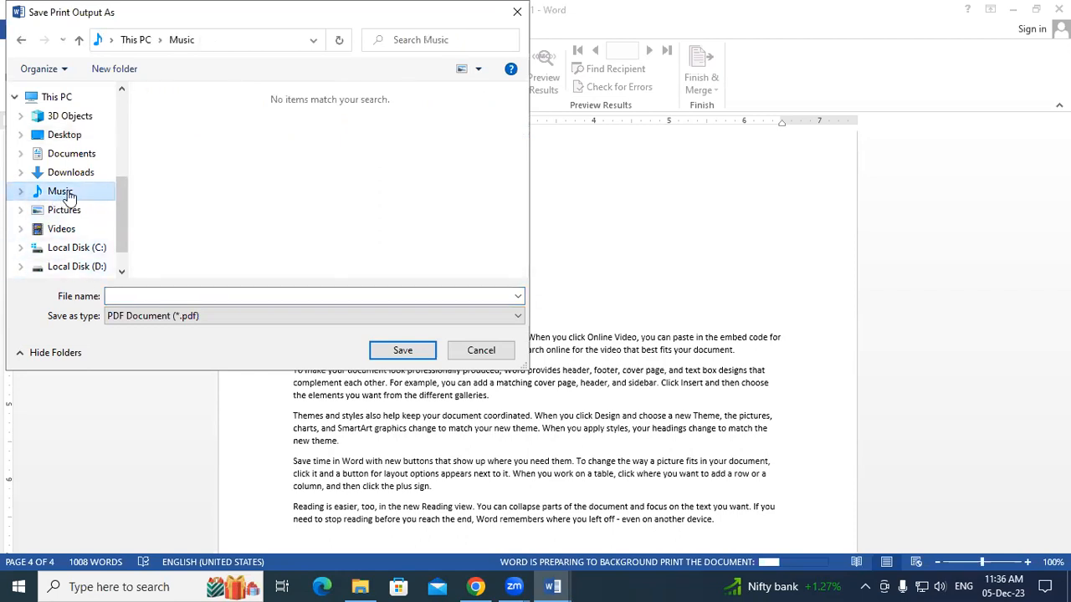
click(136, 295)
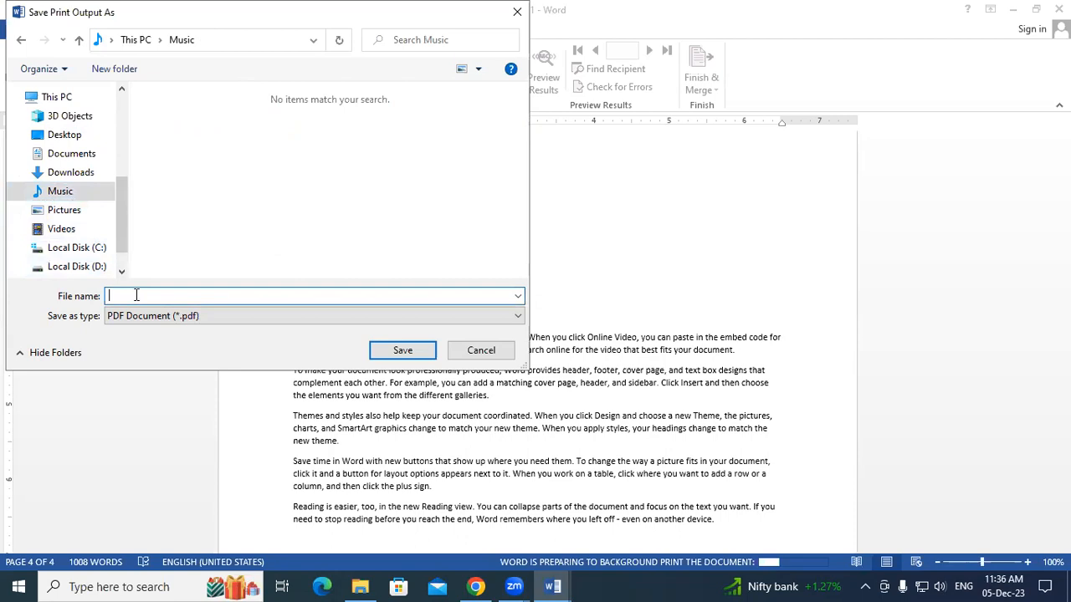
text(SBI DATA)
click(405, 352)
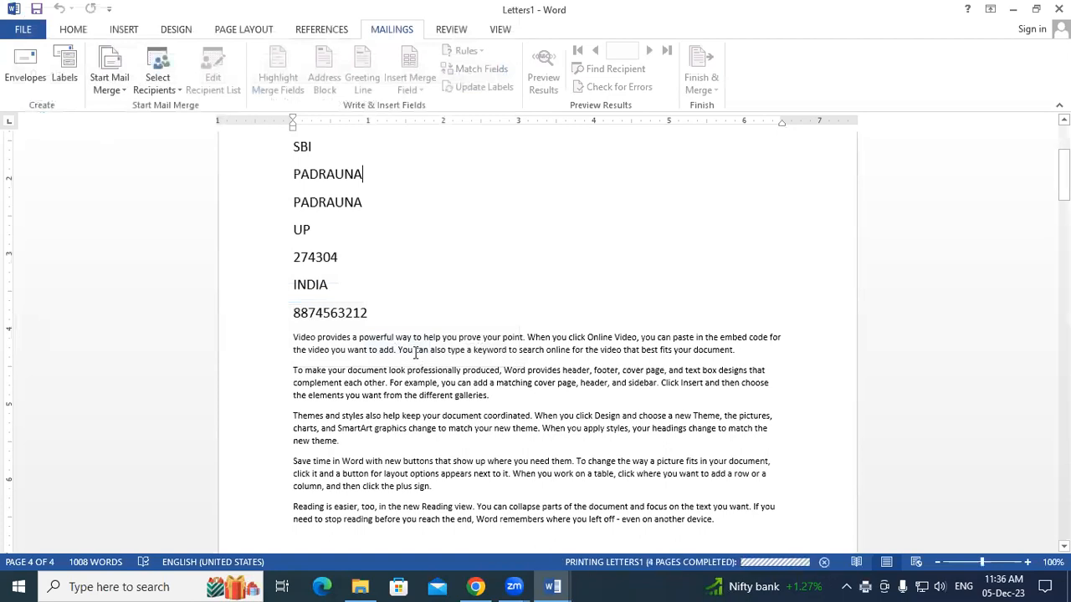
Open the SBI DATA PDF from the Music folder in File Explorer and examine its letters.
key(super+e)
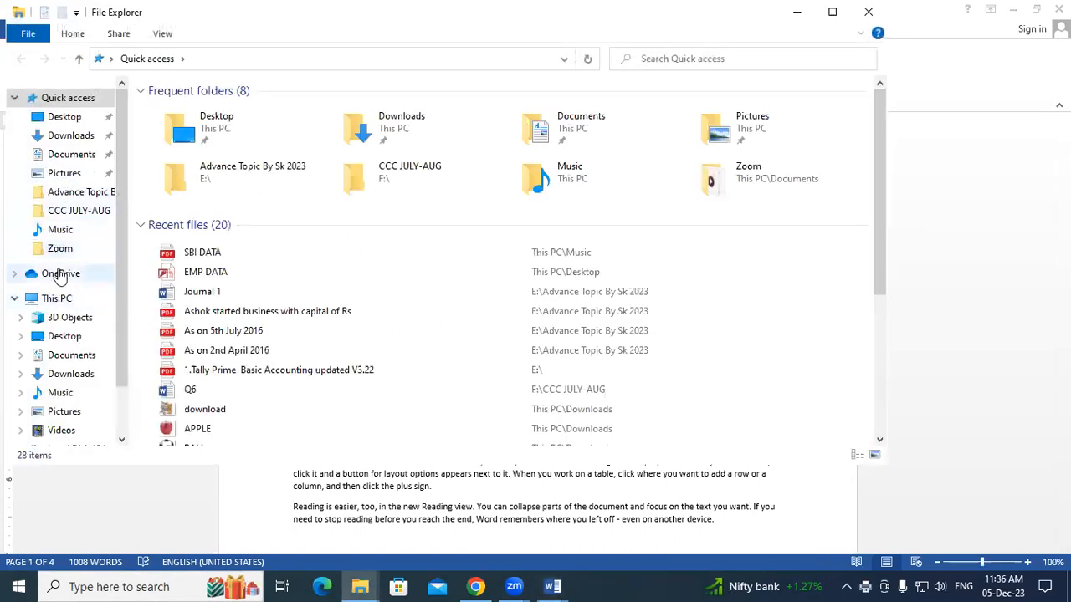
click(67, 235)
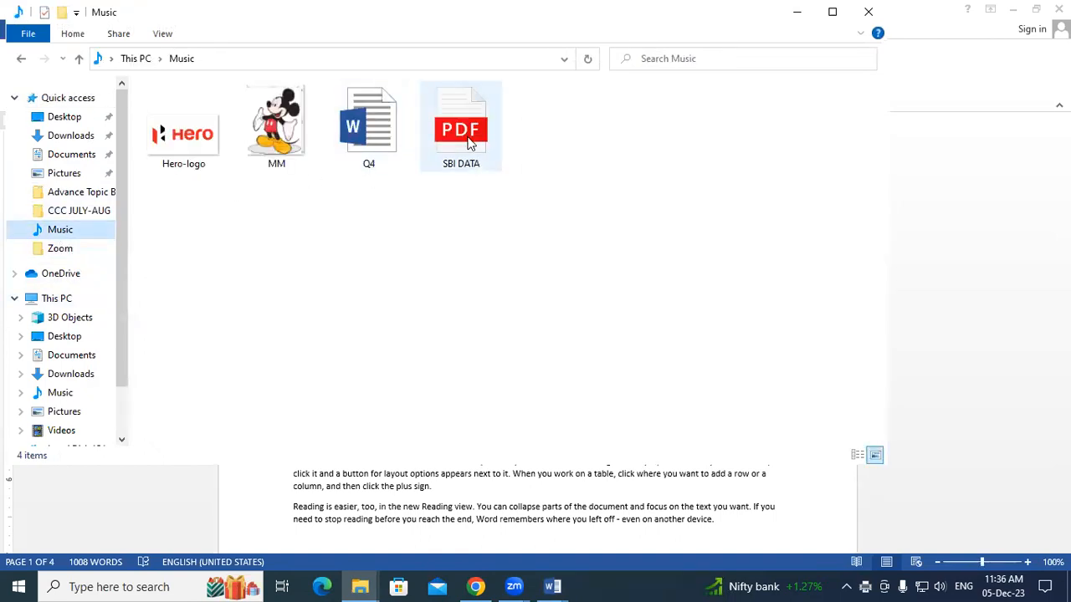
click(470, 142)
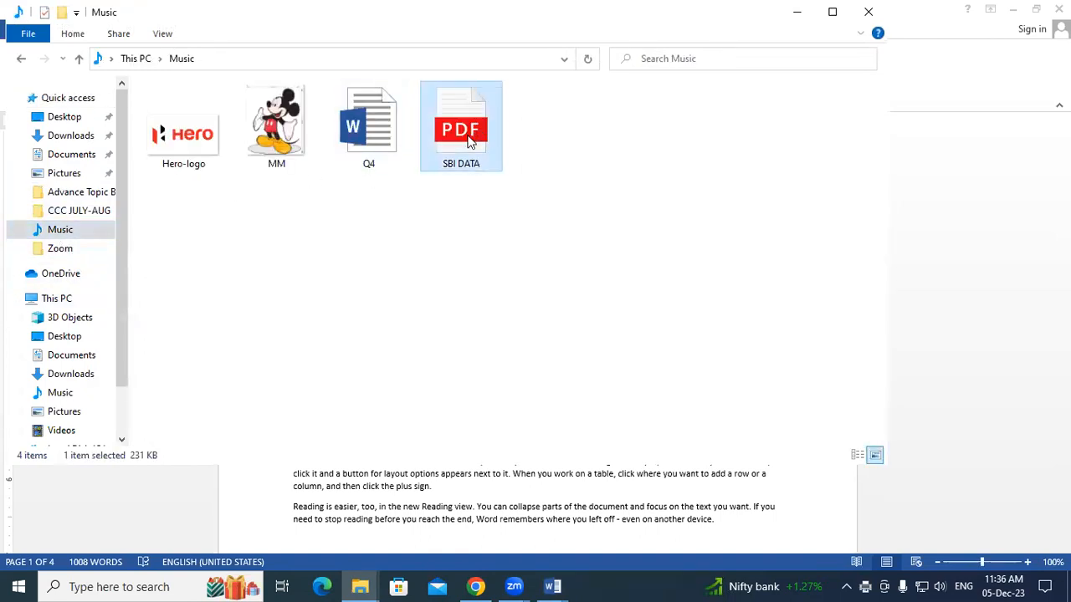
double_click(470, 143)
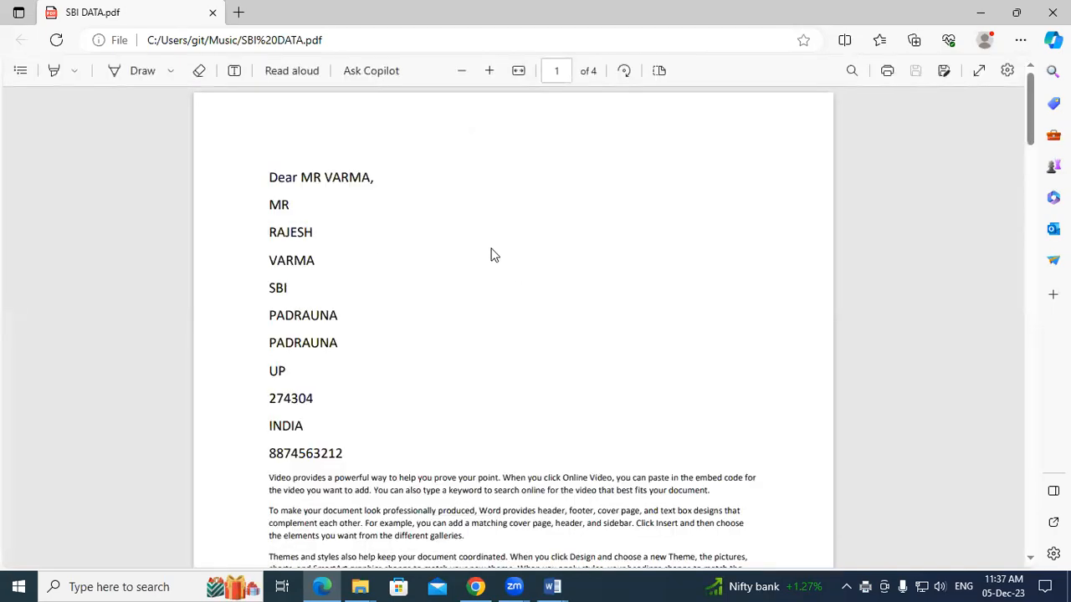
drag(1031, 122, 980, 12)
Try print settings of odd pages only with 2 and then 3 copies for the PDF, and close it without printing.
key(ctrl+p)
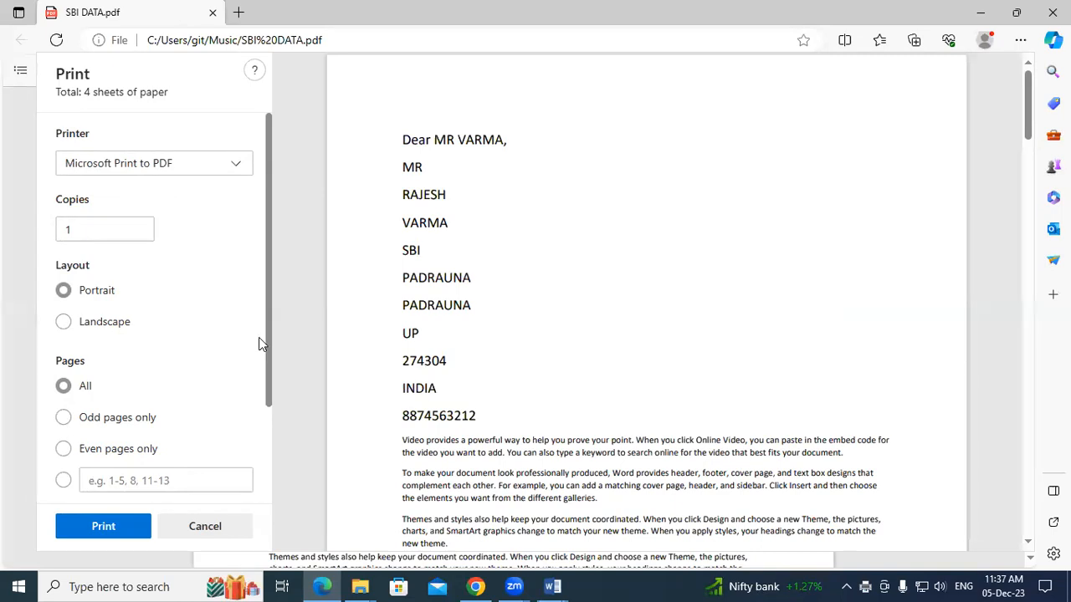
drag(267, 341, 265, 403)
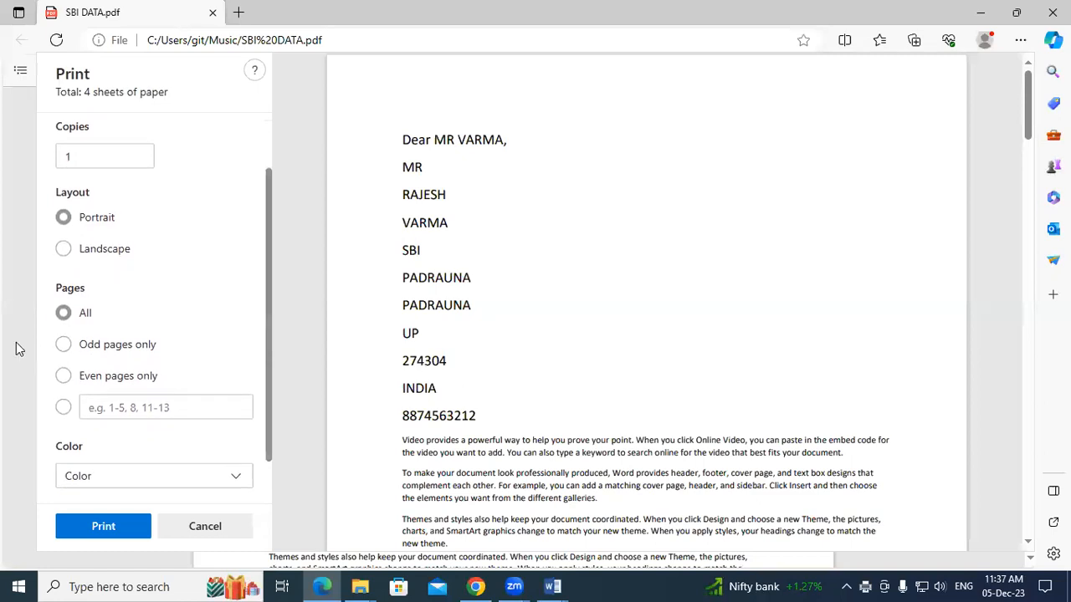
click(65, 351)
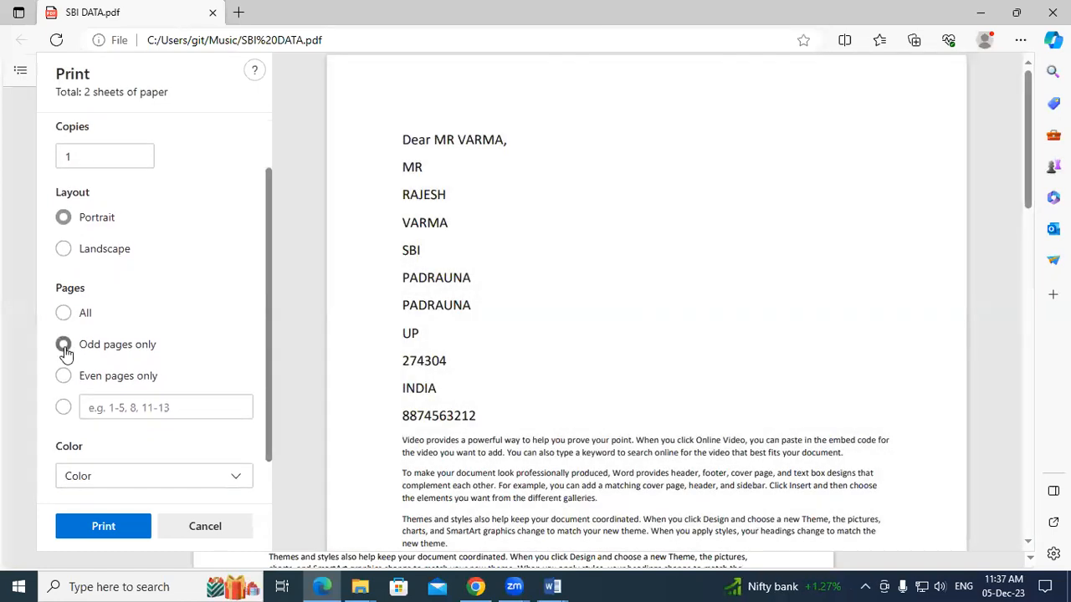
click(95, 156)
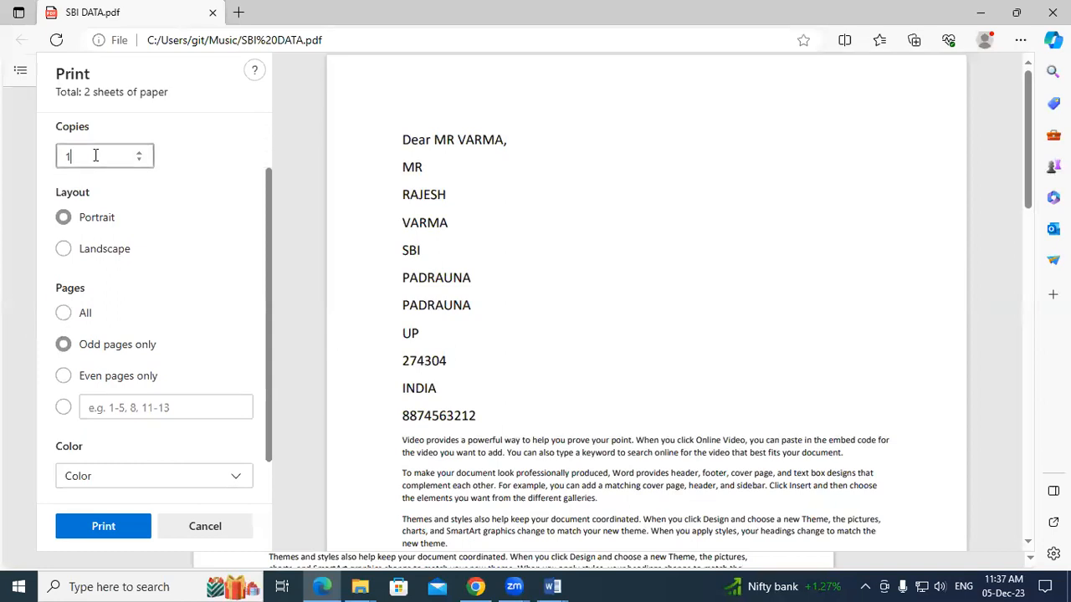
key(BackSpace)
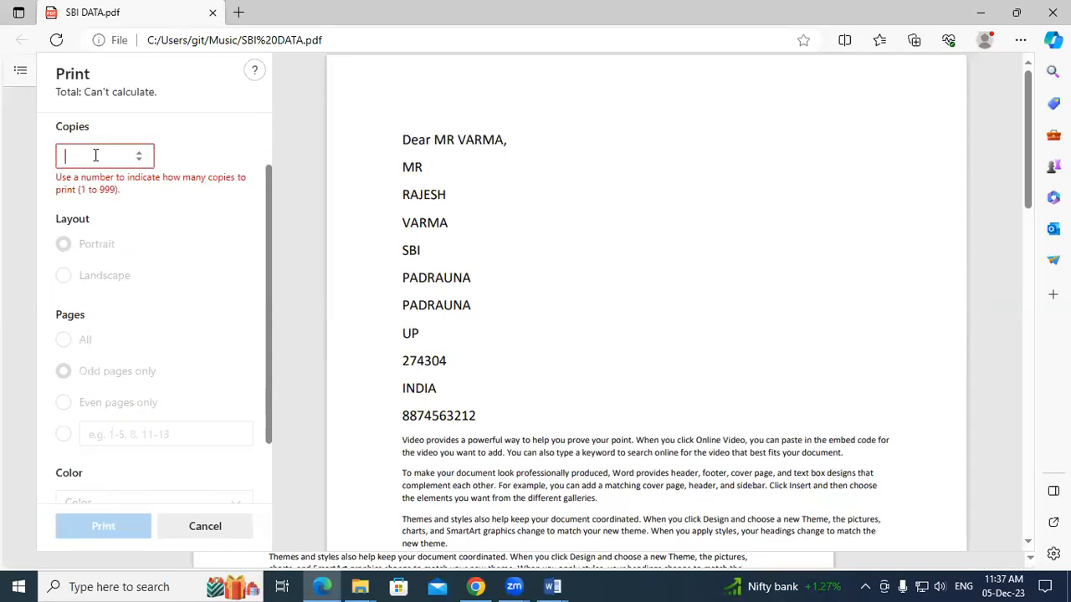
text(2)
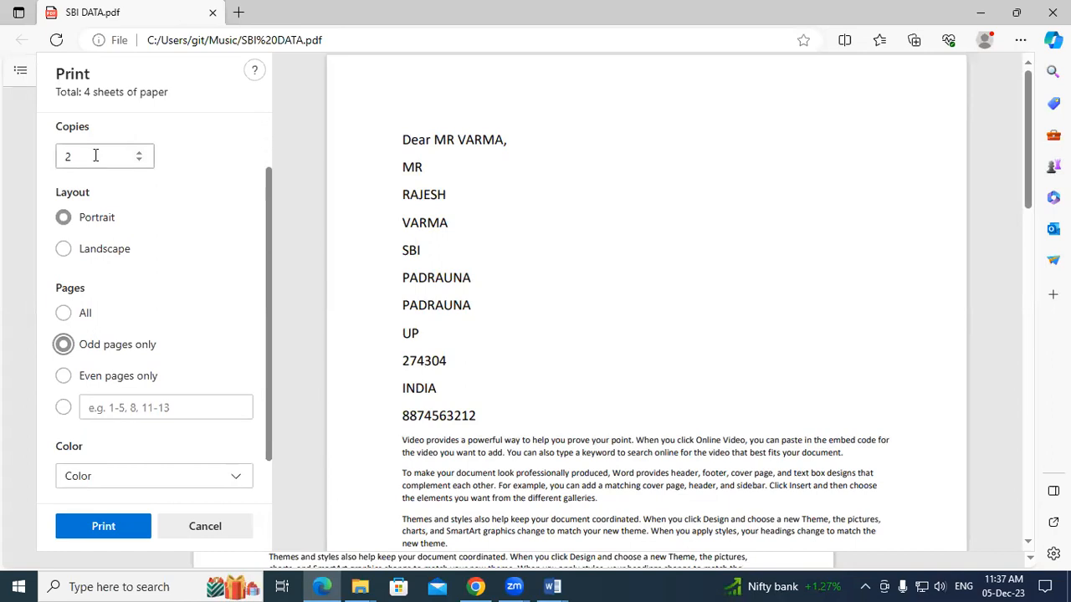
click(95, 156)
key(BackSpace)
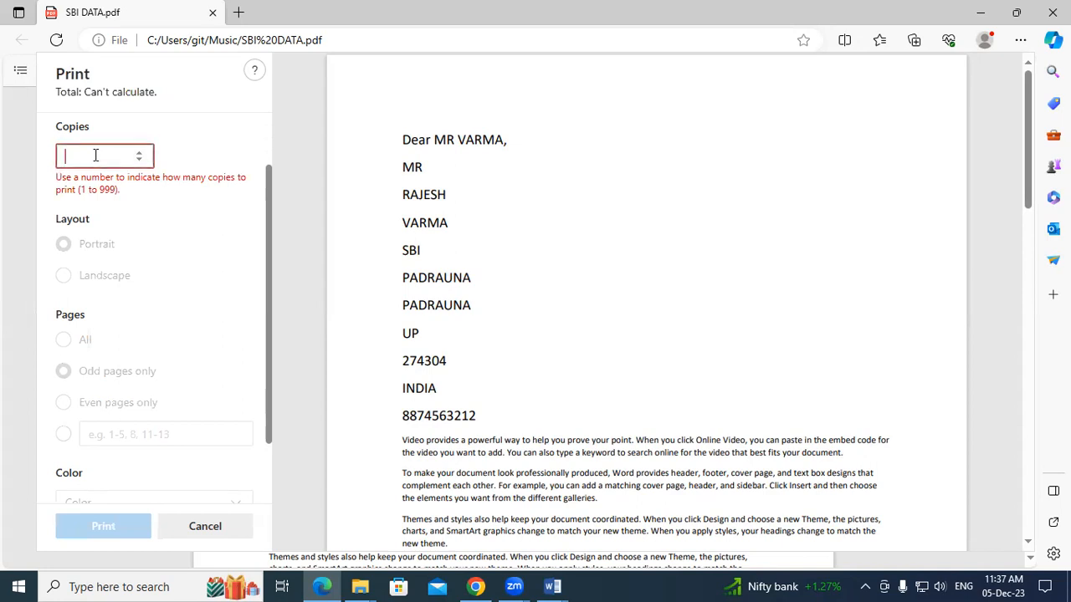
text(3)
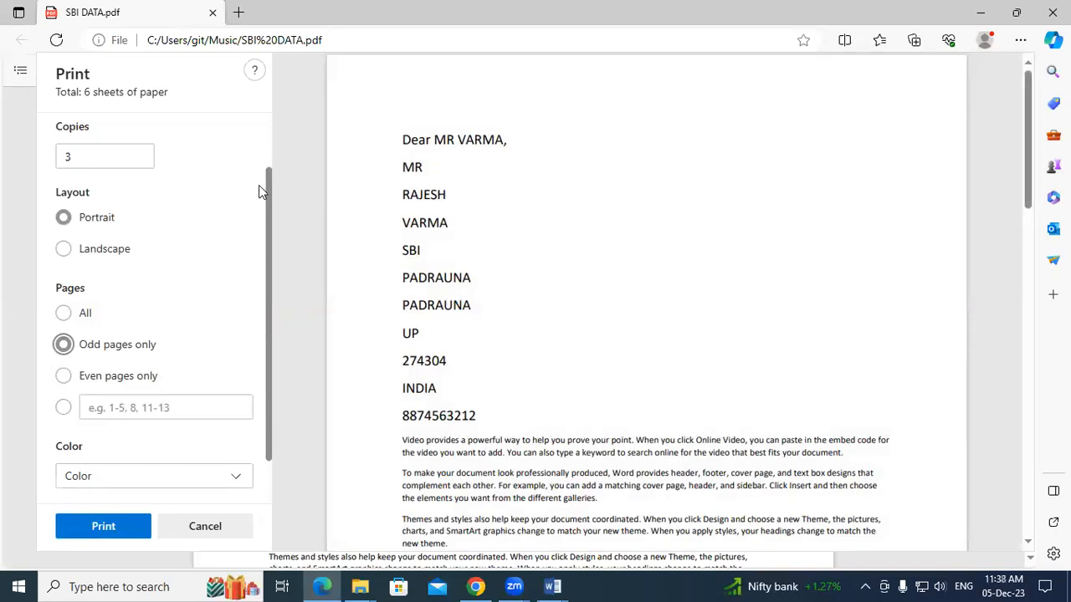
click(212, 12)
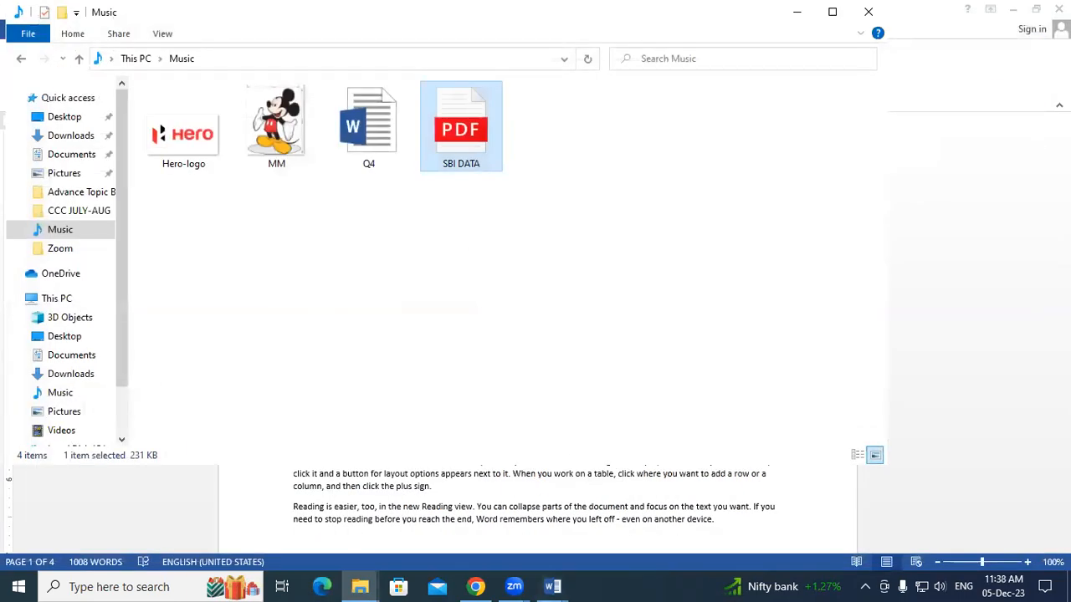
click(608, 469)
key(alt+F4)
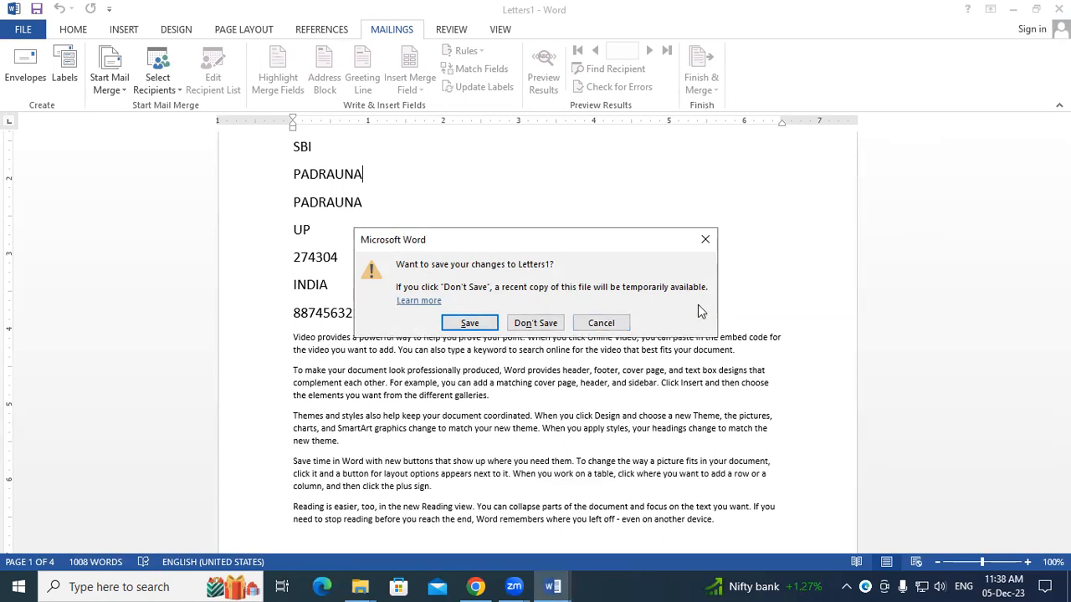
click(705, 239)
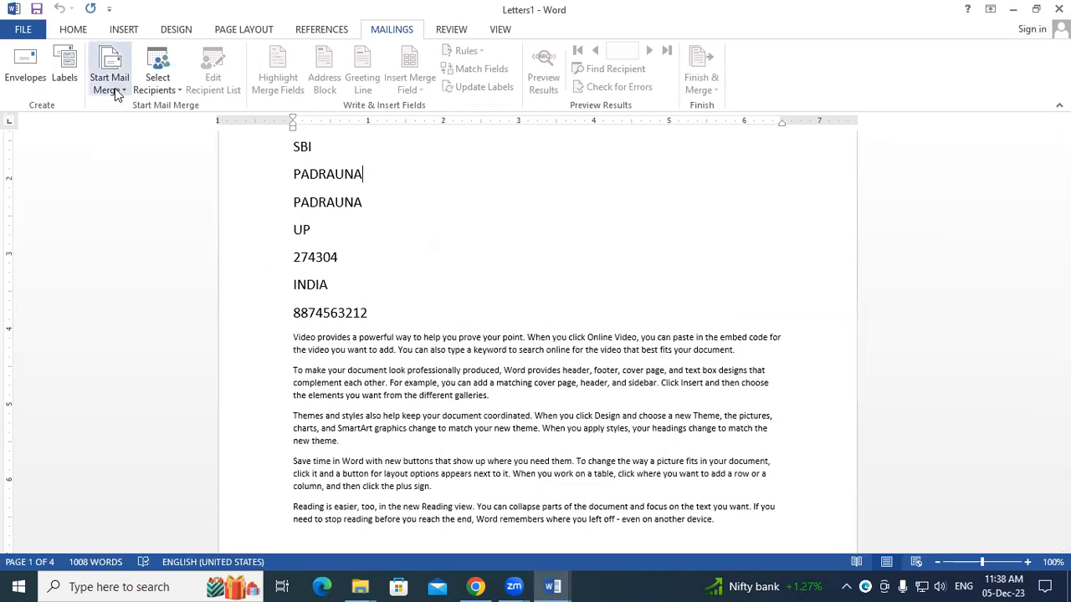
click(151, 77)
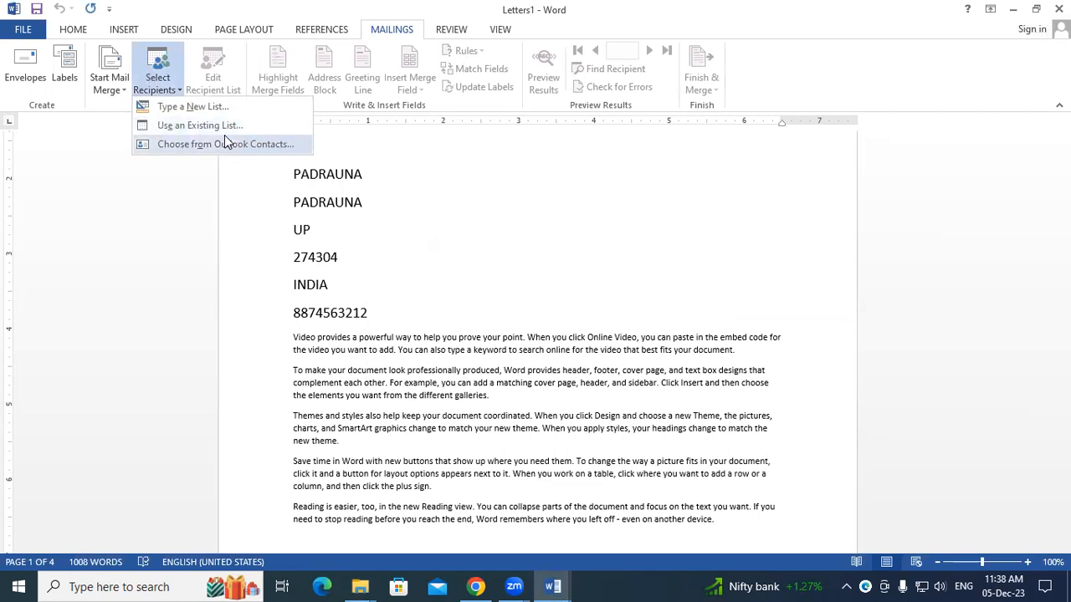
click(649, 337)
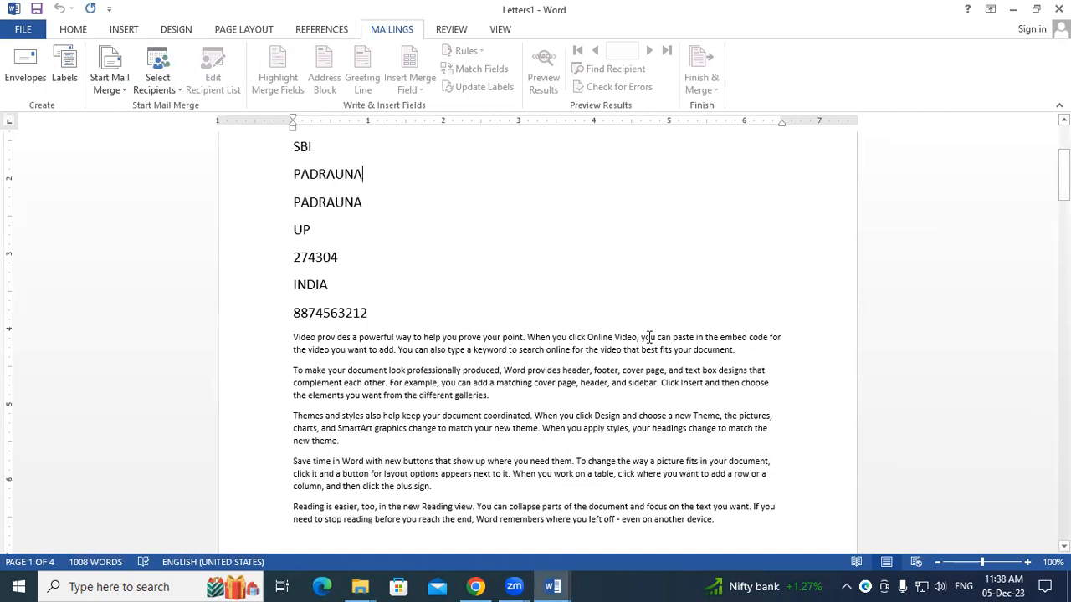
Create a new blank document and attach the existing EMP DATA list from the Desktop as its mail merge recipients.
key(ctrl+n)
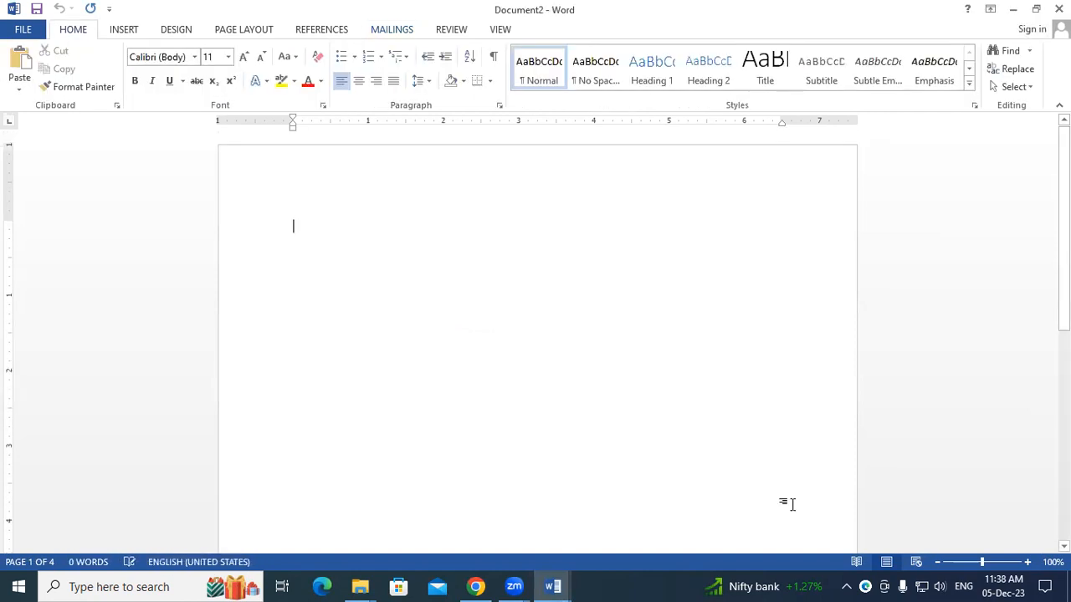
click(384, 31)
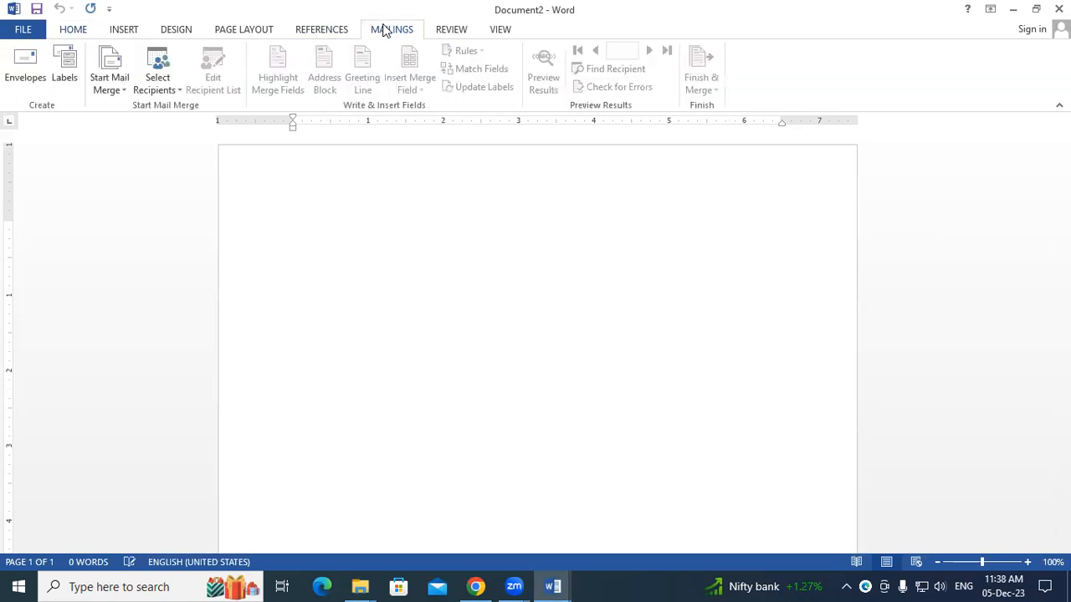
click(161, 73)
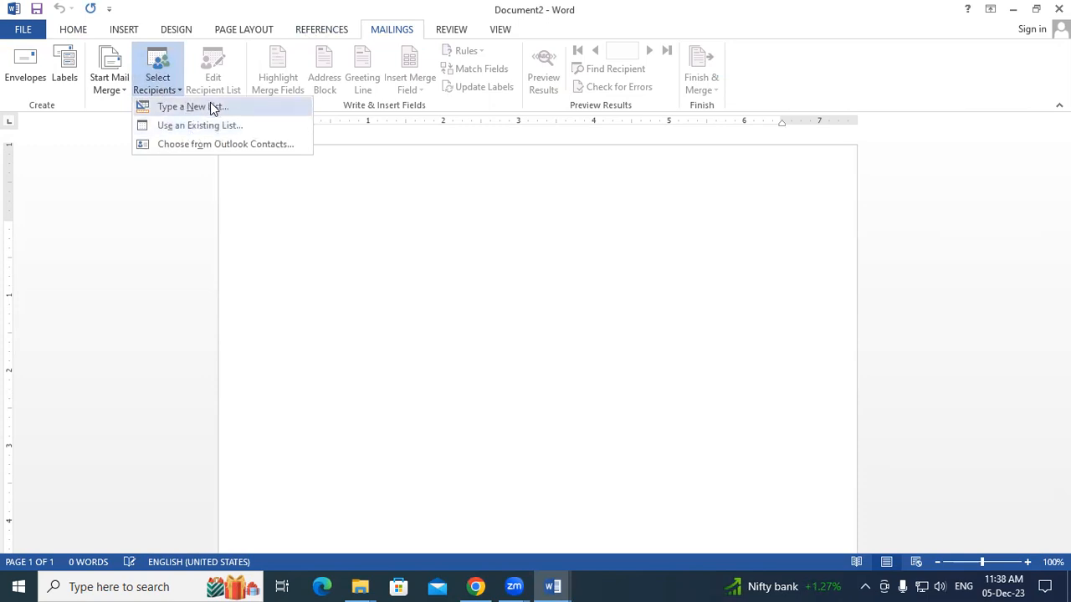
click(211, 125)
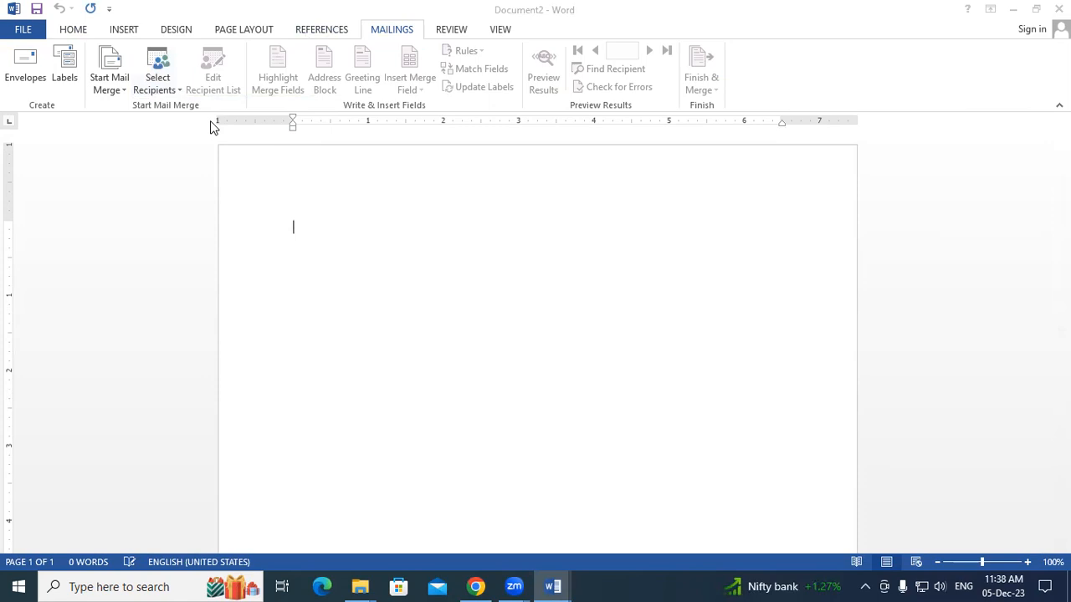
drag(122, 221, 129, 117)
click(87, 126)
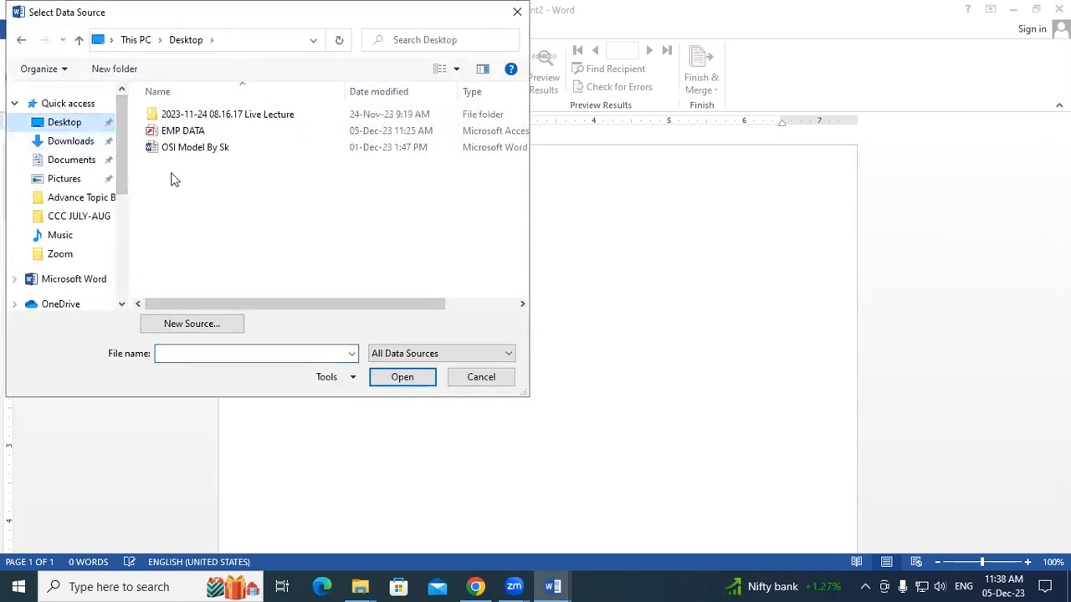
click(198, 134)
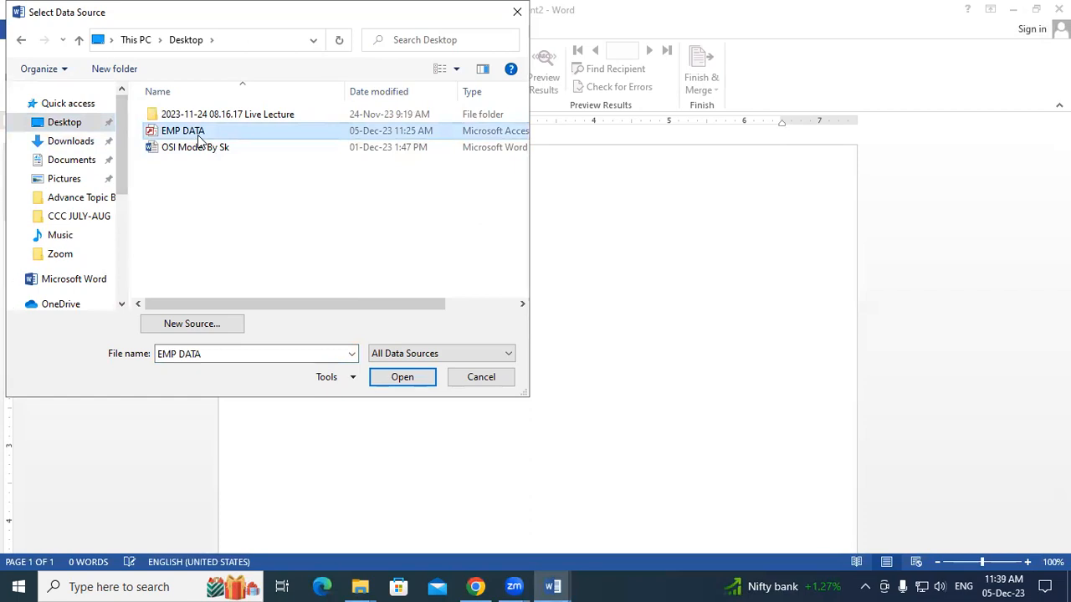
click(406, 375)
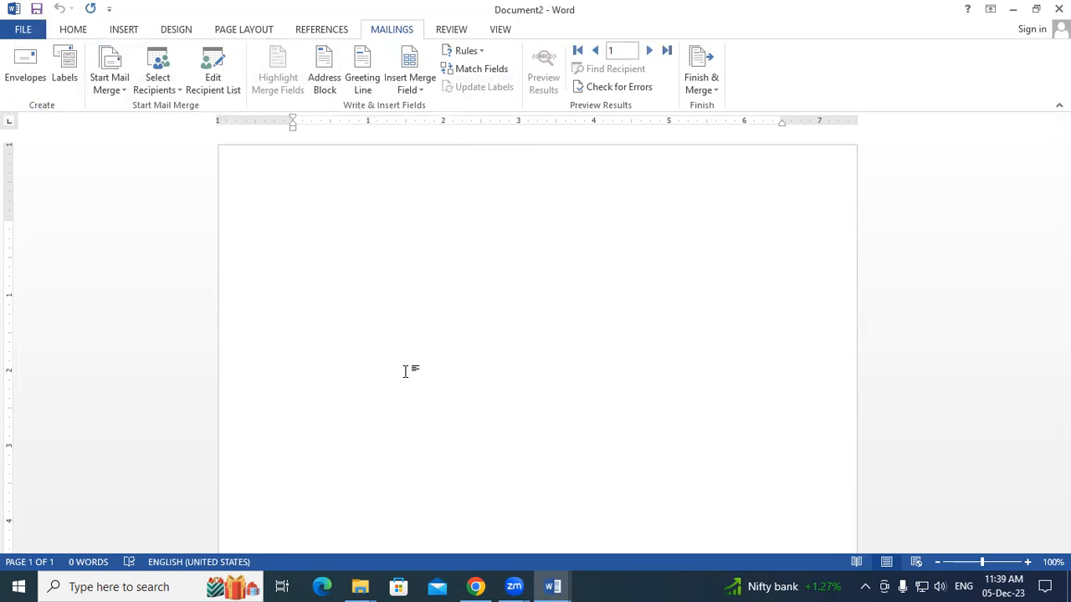
Insert the Title merge field at the start of the new document and add a new line below it.
click(419, 89)
click(438, 110)
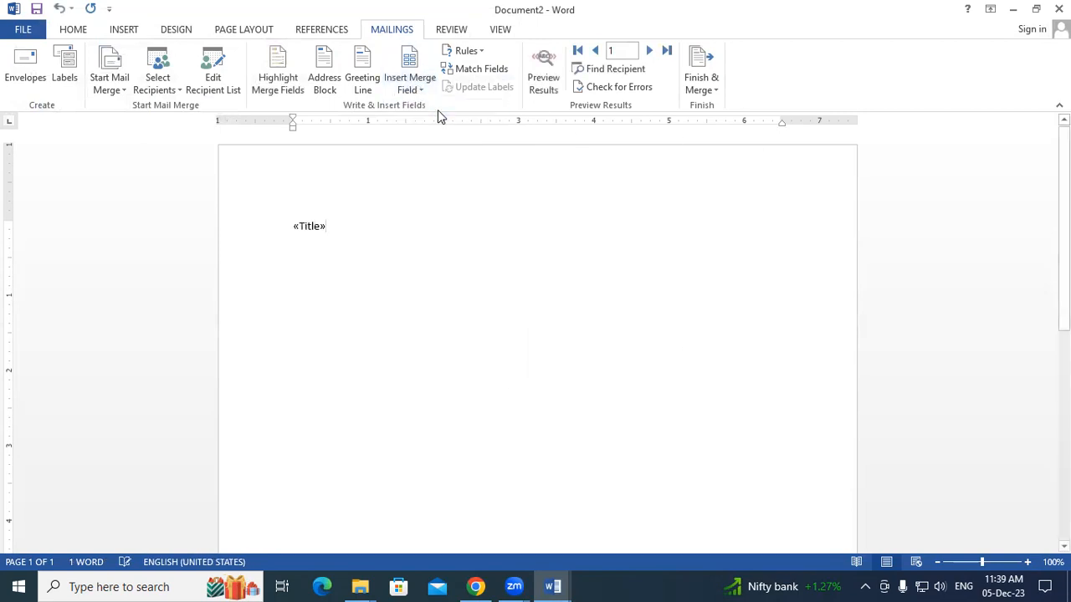
key(Return)
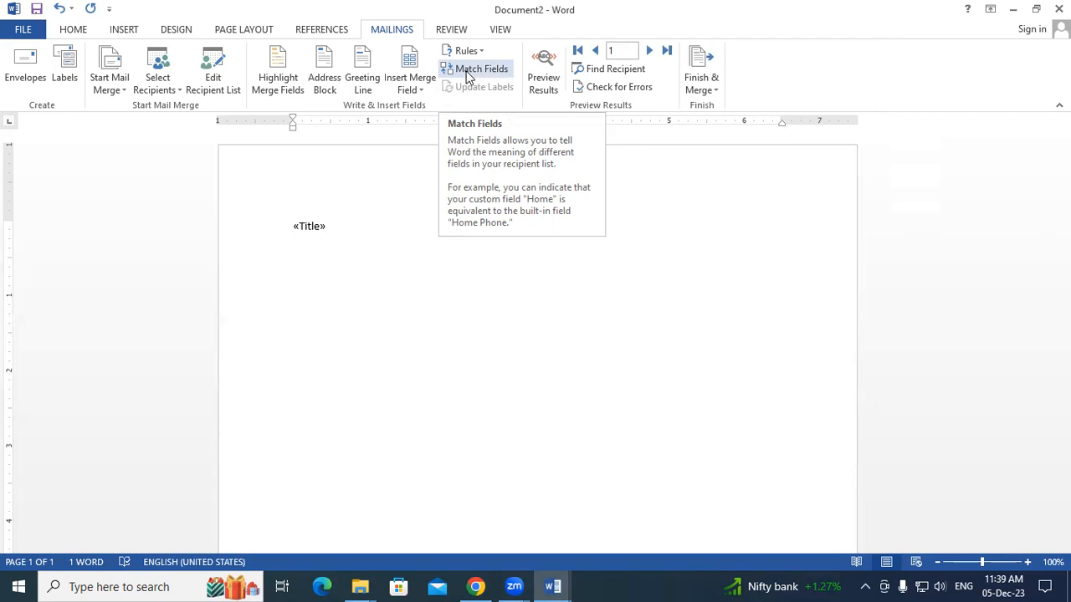
click(157, 79)
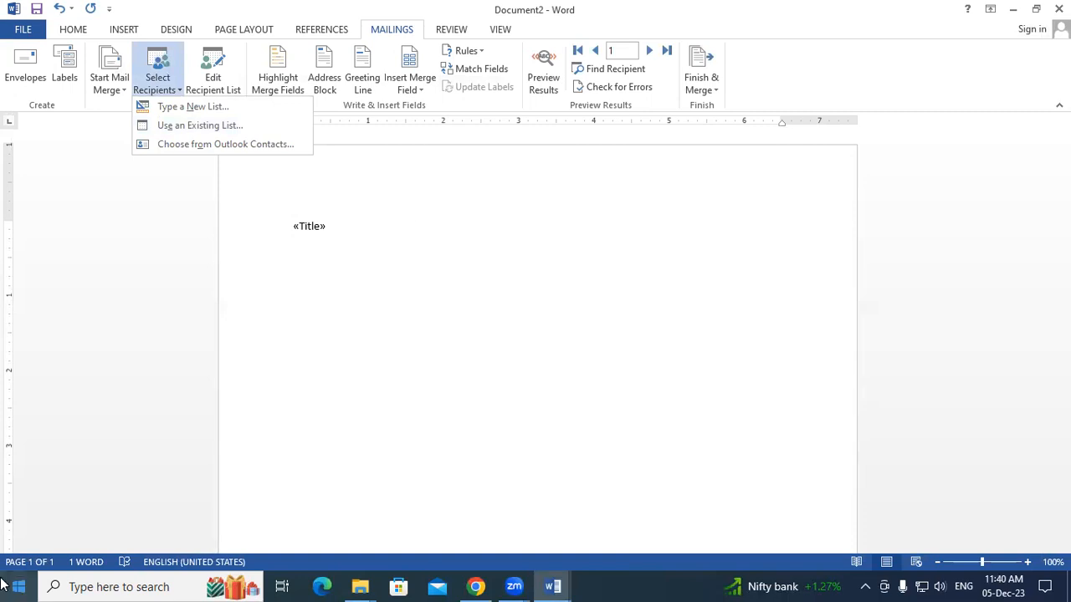
click(907, 6)
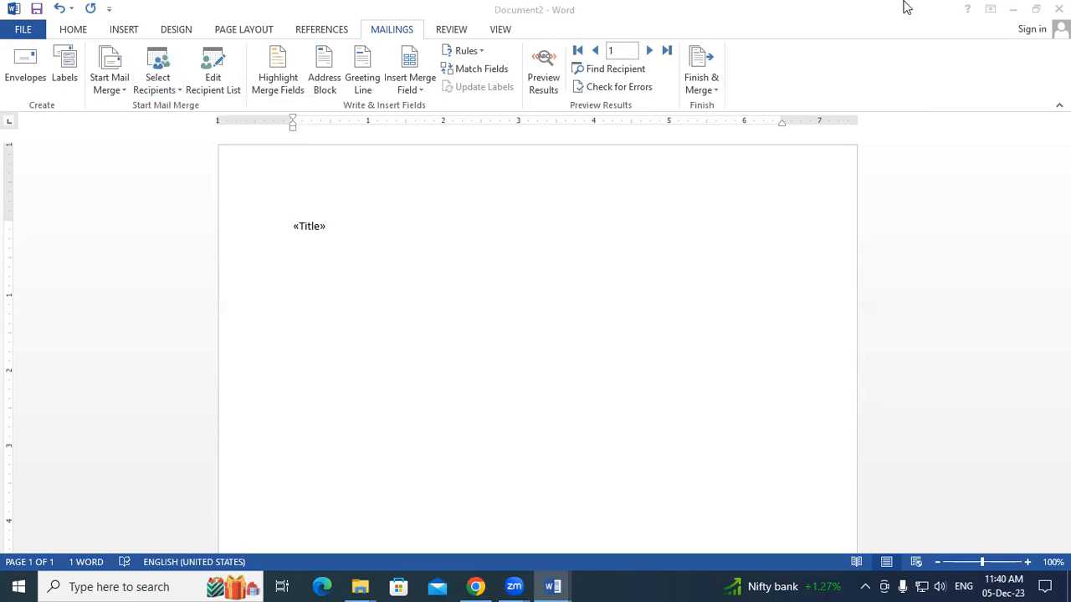